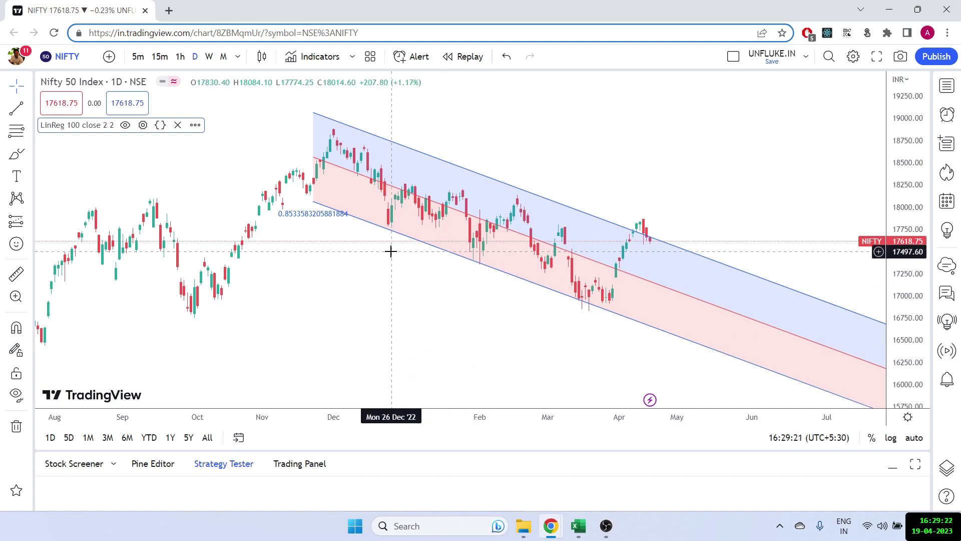
- Review the LinReg indicator settings and search 'linear' indicators without adding one
{"action": "left_click", "coordinate": [142, 124]}
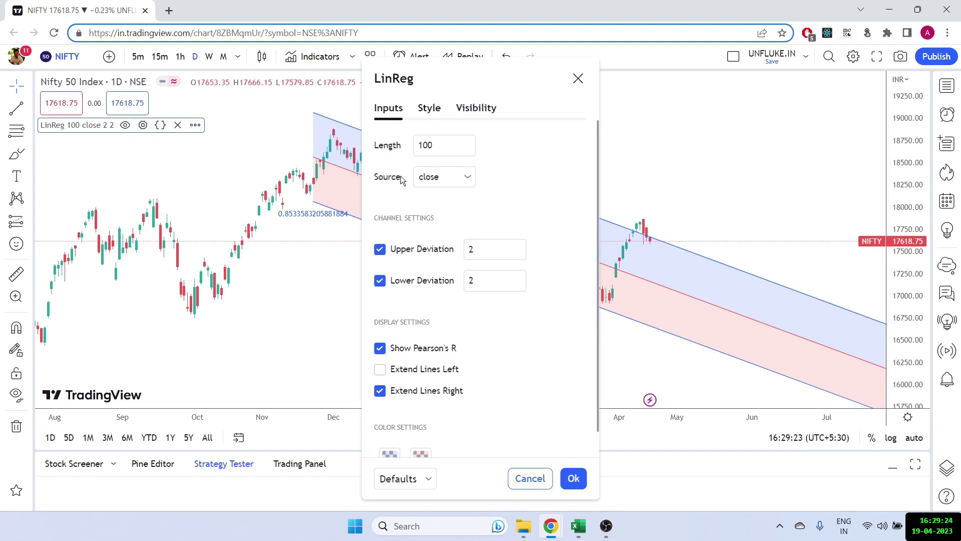
{"action": "left_click", "coordinate": [578, 78]}
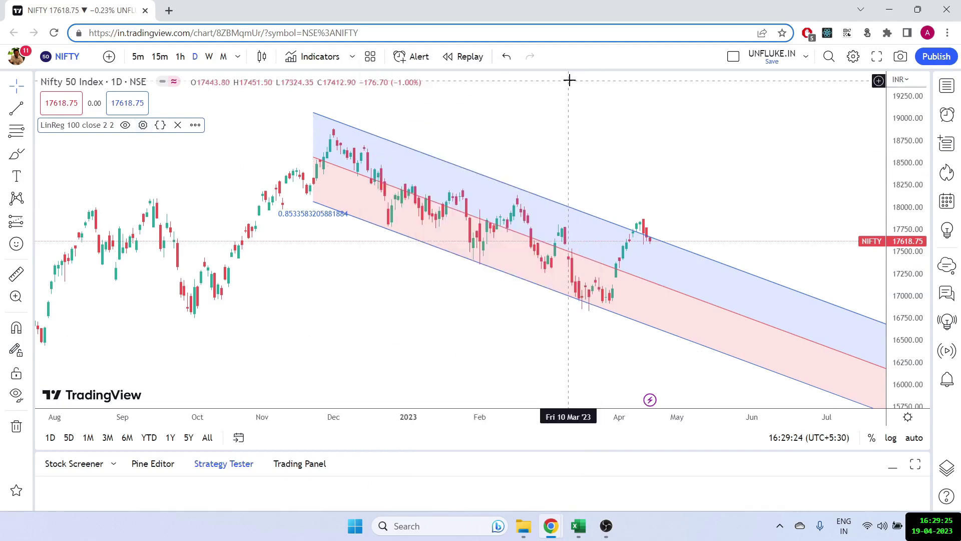
{"action": "left_click", "coordinate": [303, 65]}
{"action": "type", "text": "line"}
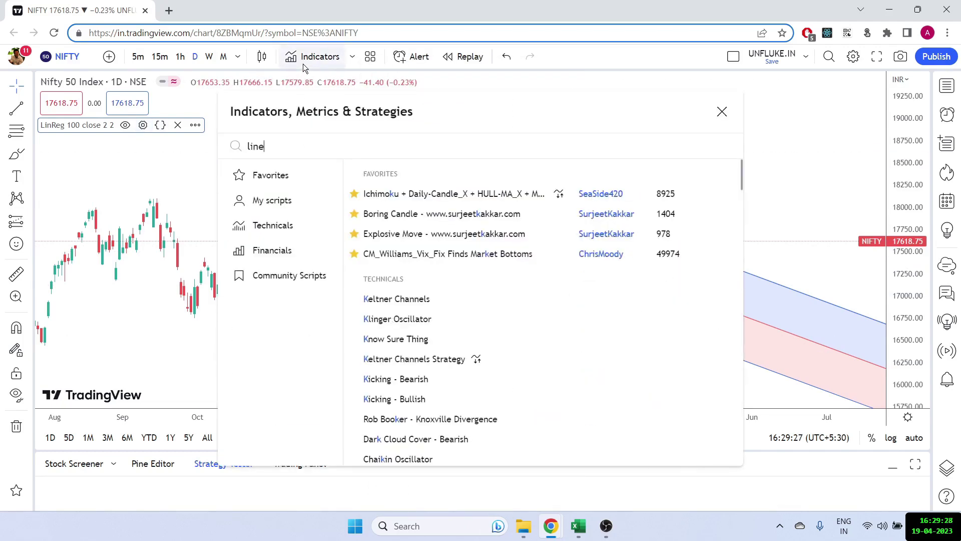
{"action": "type", "text": "ar"}
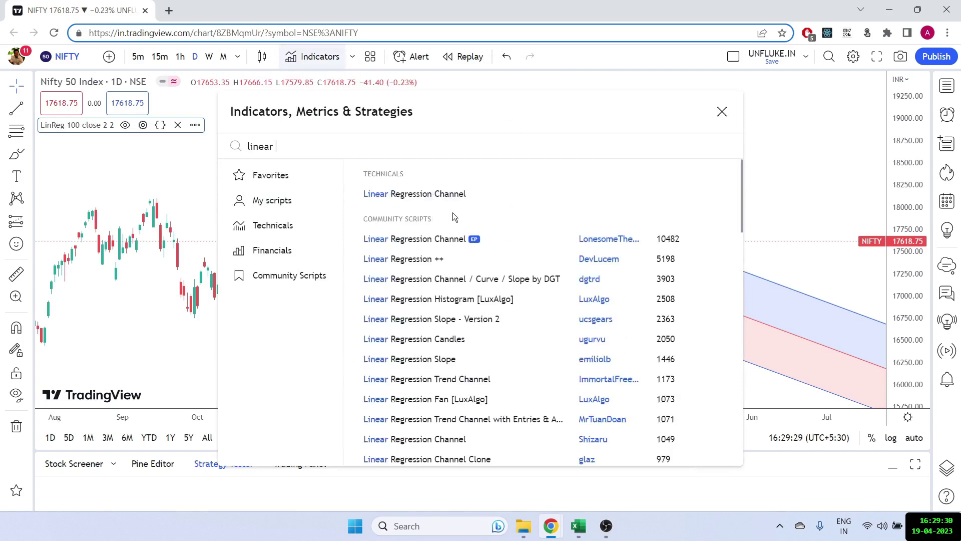
{"action": "key", "text": "Escape"}
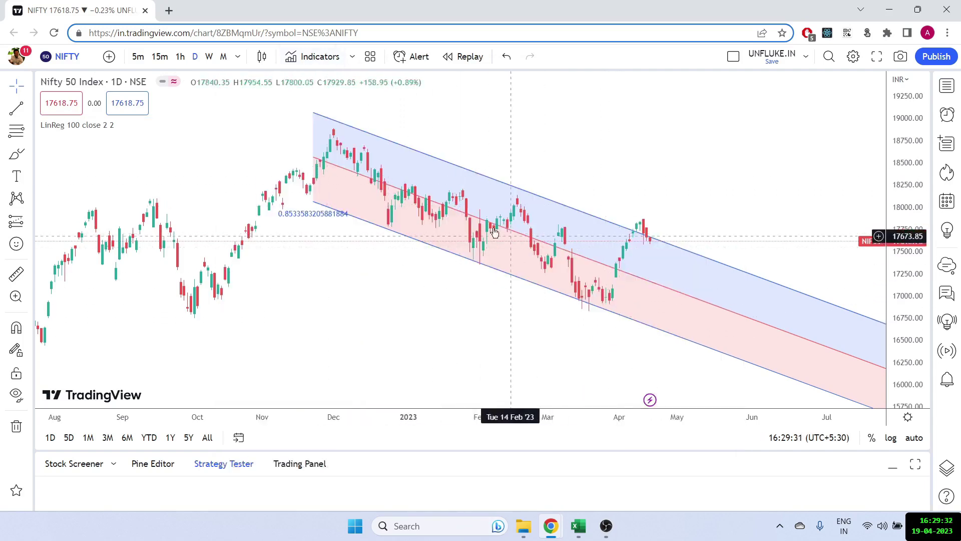
{"action": "left_click", "coordinate": [142, 125]}
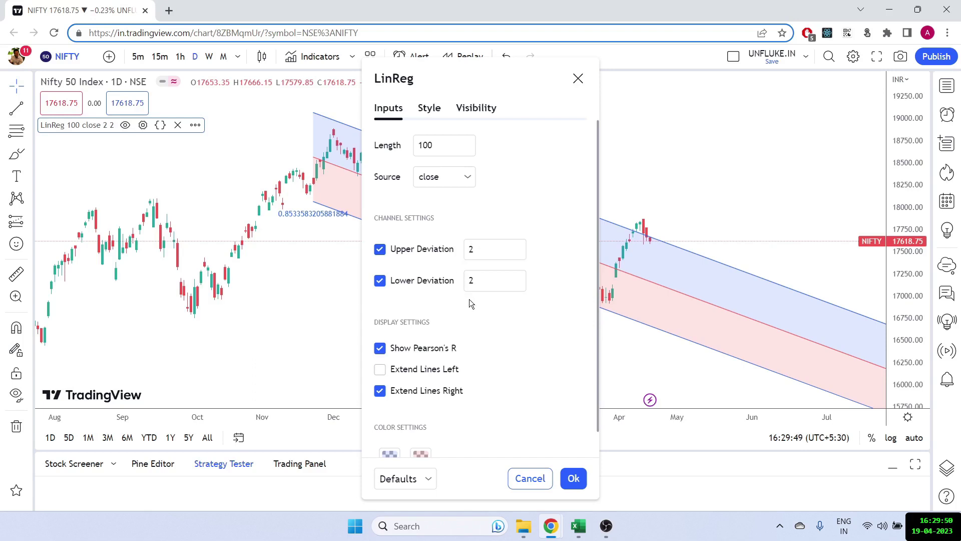
{"action": "left_click", "coordinate": [579, 78]}
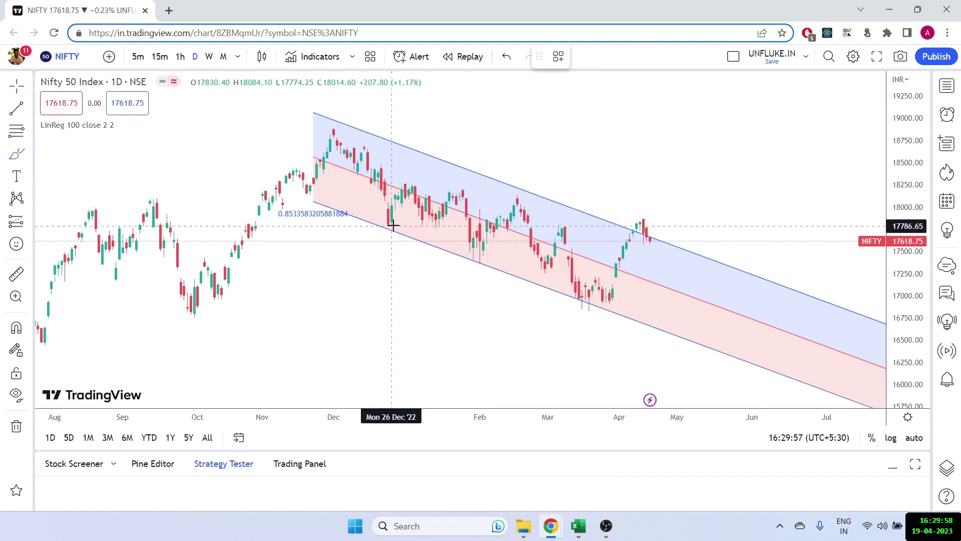
- Circle the December, February and March swing highs and lows touching the LinReg channel lines
{"action": "left_click", "coordinate": [380, 226]}
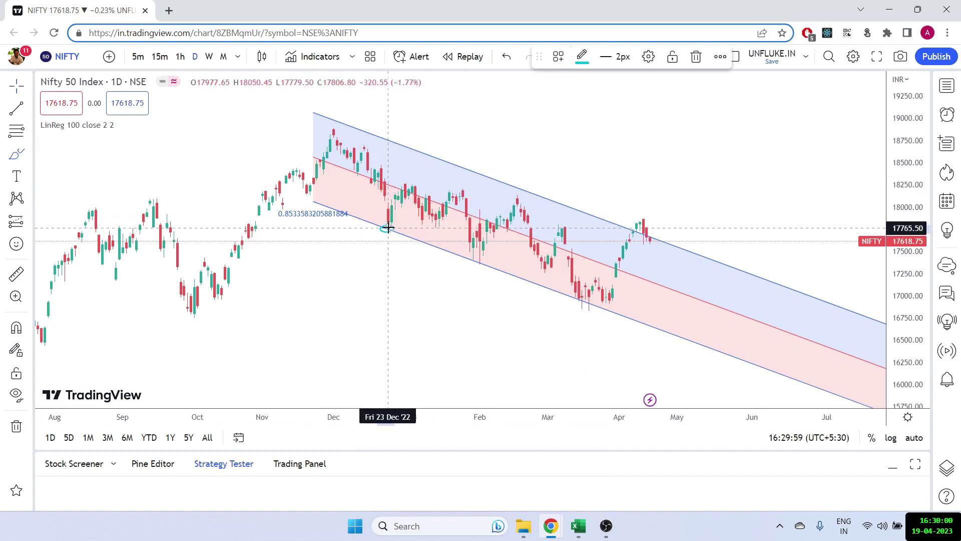
{"action": "left_click_drag", "start_coordinate": [387, 227], "coordinate": [456, 203]}
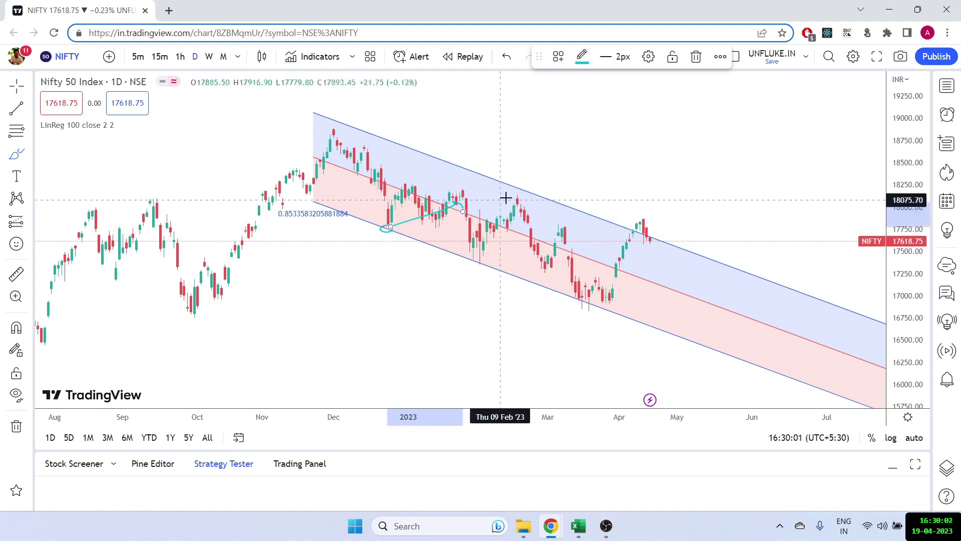
{"action": "mouse_move", "coordinate": [524, 190]}
{"action": "left_mouse_down"}
{"action": "mouse_move", "coordinate": [516, 196]}
{"action": "mouse_move", "coordinate": [524, 193]}
{"action": "mouse_move", "coordinate": [547, 270]}
{"action": "mouse_move", "coordinate": [568, 296]}
{"action": "left_mouse_up"}
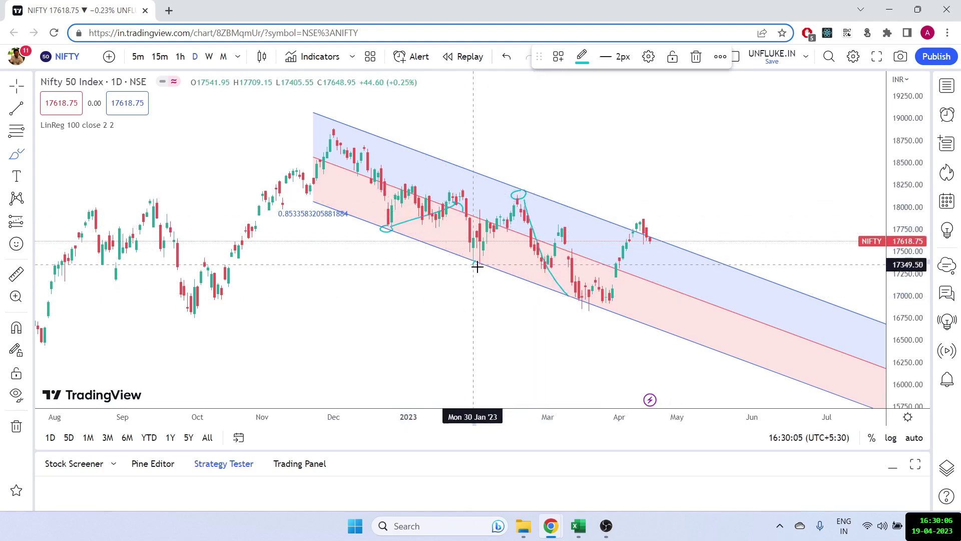
{"action": "mouse_move", "coordinate": [476, 261]}
{"action": "left_mouse_down"}
{"action": "mouse_move", "coordinate": [481, 278]}
{"action": "mouse_move", "coordinate": [481, 259]}
{"action": "mouse_move", "coordinate": [524, 198]}
{"action": "left_mouse_up"}
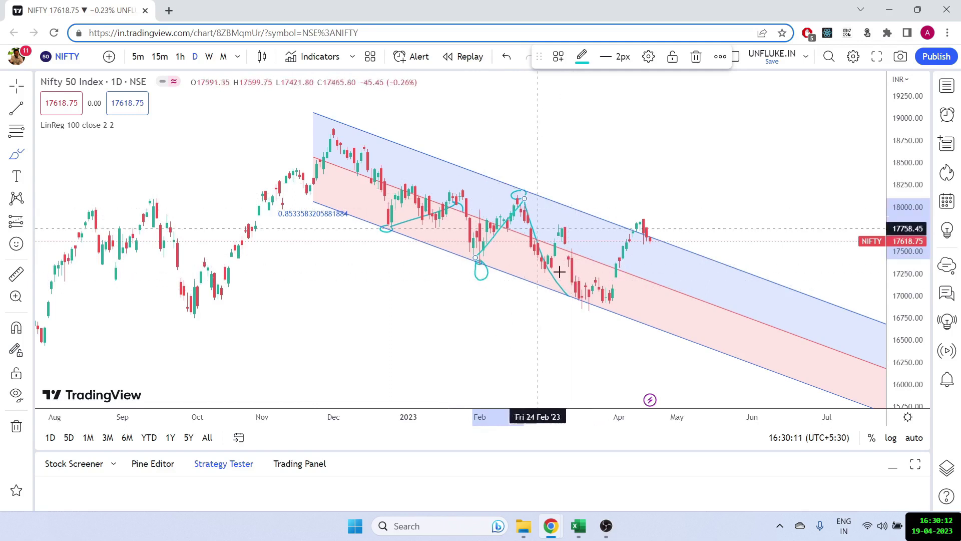
{"action": "mouse_move", "coordinate": [579, 293]}
{"action": "left_mouse_down"}
{"action": "mouse_move", "coordinate": [576, 304]}
{"action": "mouse_move", "coordinate": [639, 236]}
{"action": "mouse_move", "coordinate": [648, 324]}
{"action": "left_mouse_up"}
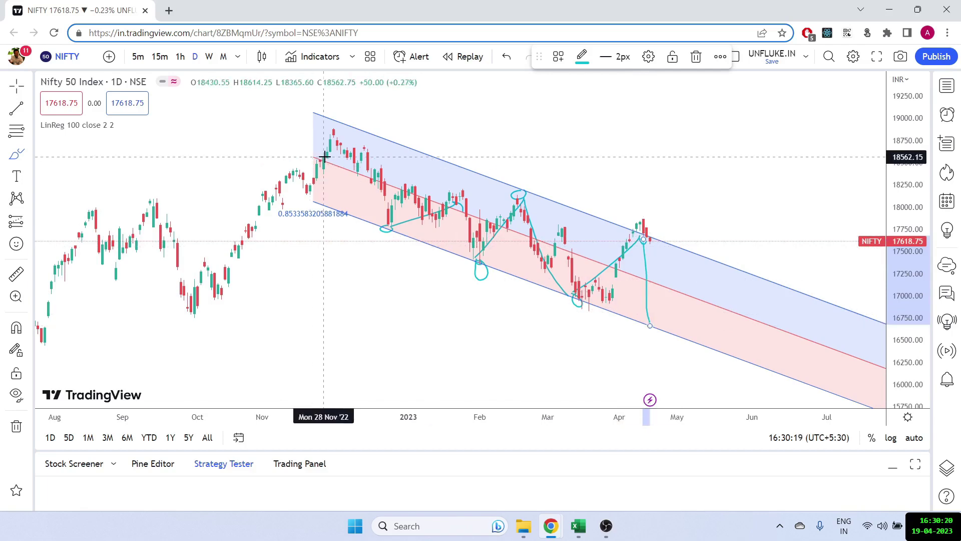
- Mark the channel's start points, draw a teal line below the channel, then switch to Excel
{"action": "left_click_drag", "start_coordinate": [302, 155], "coordinate": [325, 157]}
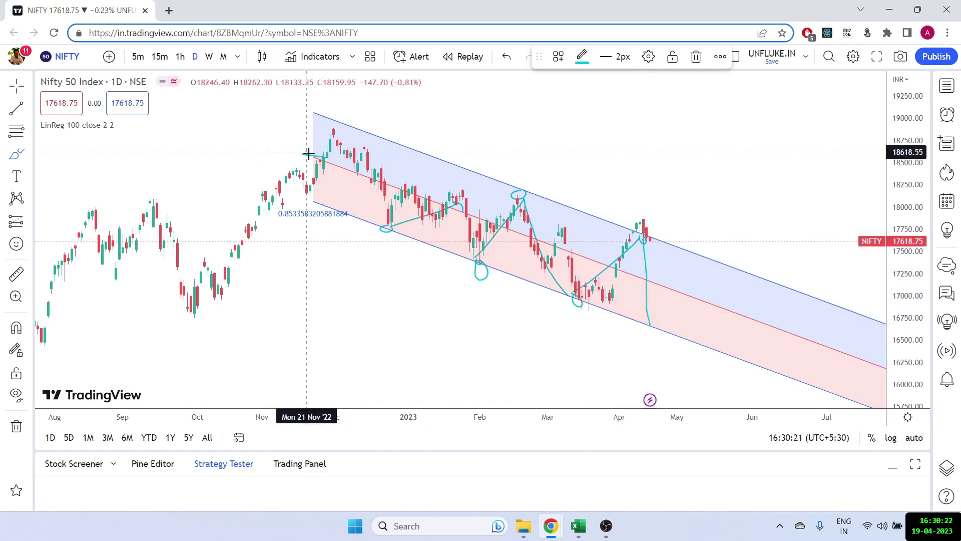
{"action": "left_click_drag", "start_coordinate": [303, 111], "coordinate": [320, 114]}
{"action": "left_click_drag", "start_coordinate": [296, 189], "coordinate": [310, 199]}
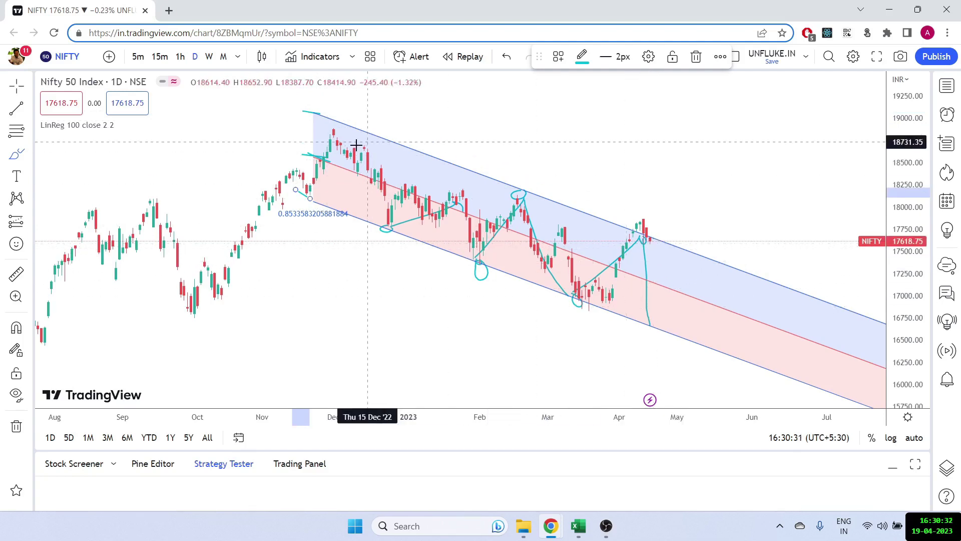
{"action": "left_click_drag", "start_coordinate": [313, 229], "coordinate": [602, 332]}
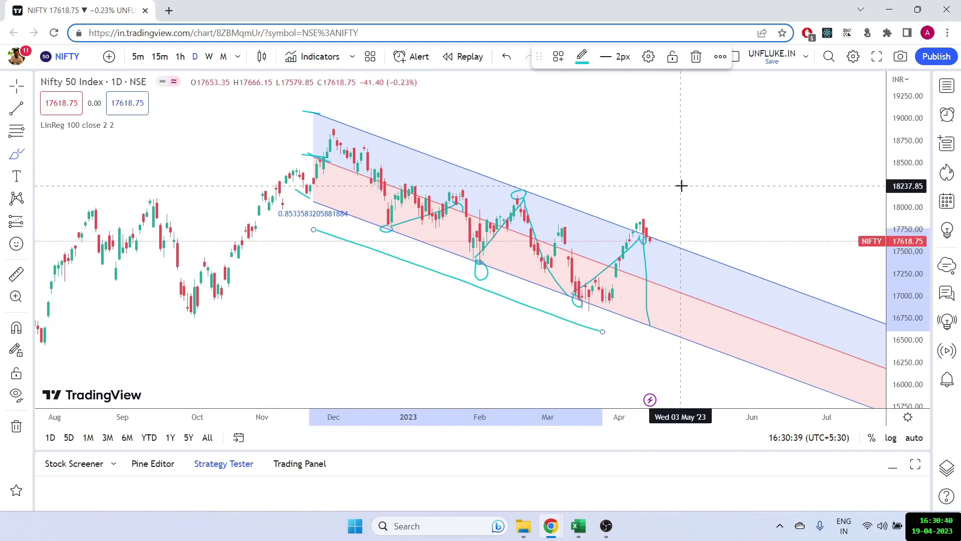
{"action": "key", "text": "alt+Tab"}
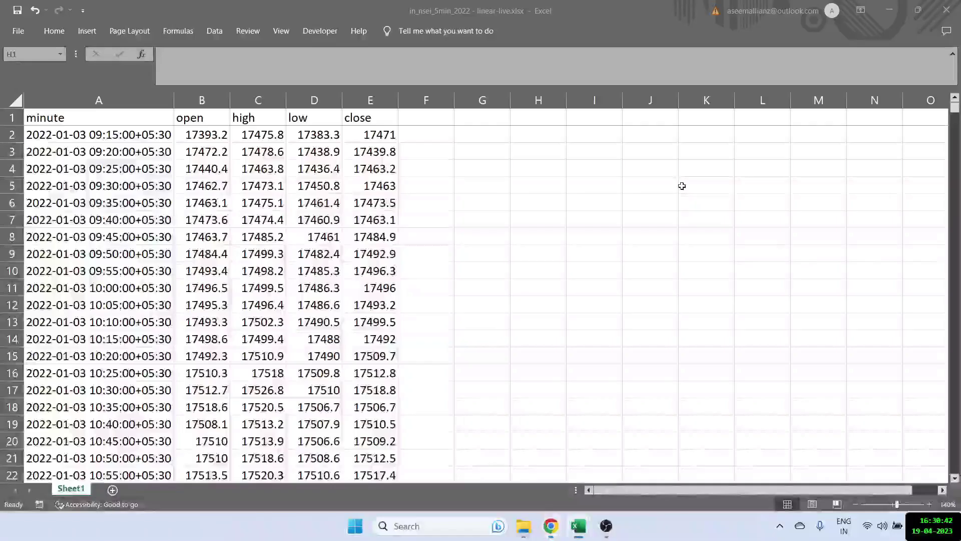
- Enter the label Period with value 20 in L4:M4
{"action": "key", "text": "Left"}
{"action": "key", "text": "Left"}
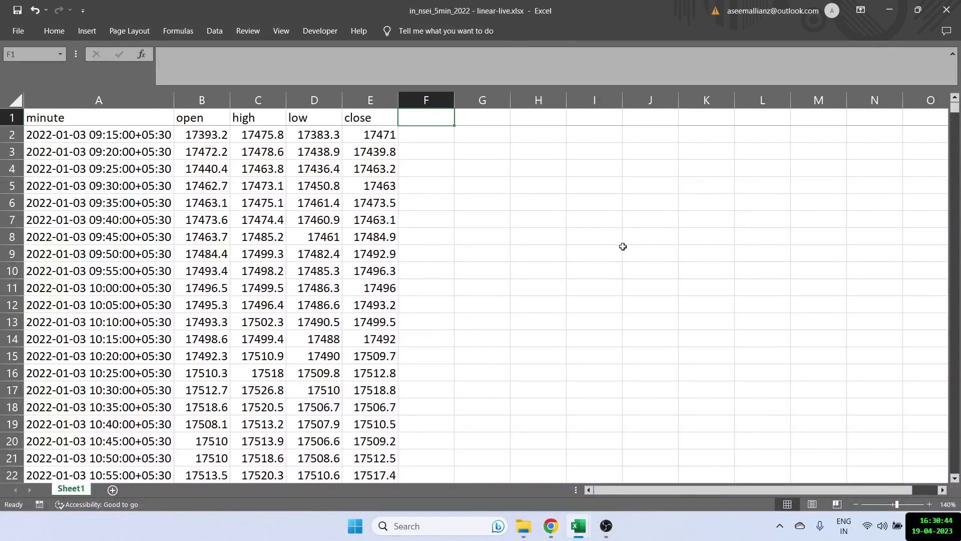
{"action": "left_click", "coordinate": [714, 162]}
{"action": "key", "text": "Right"}
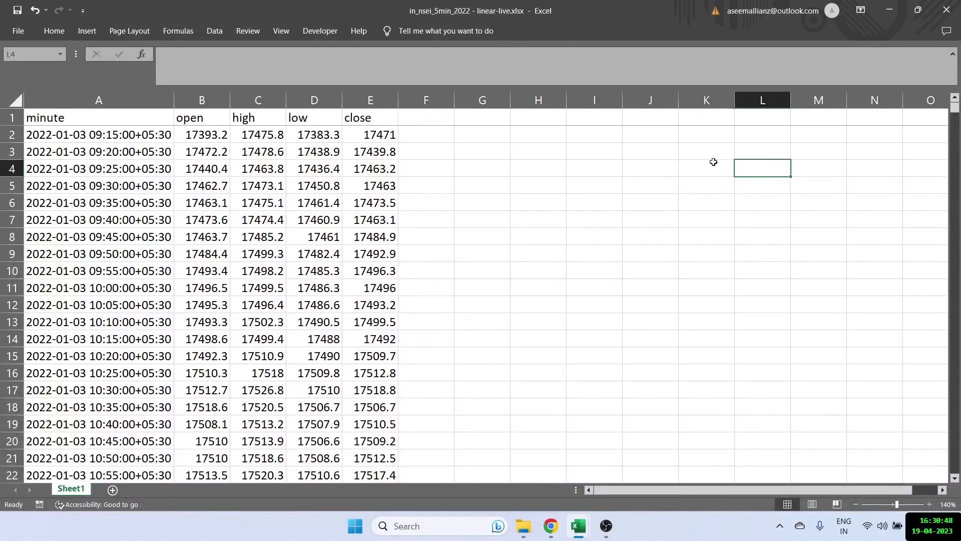
{"action": "type", "text": "Period"}
{"action": "key", "text": "Tab"}
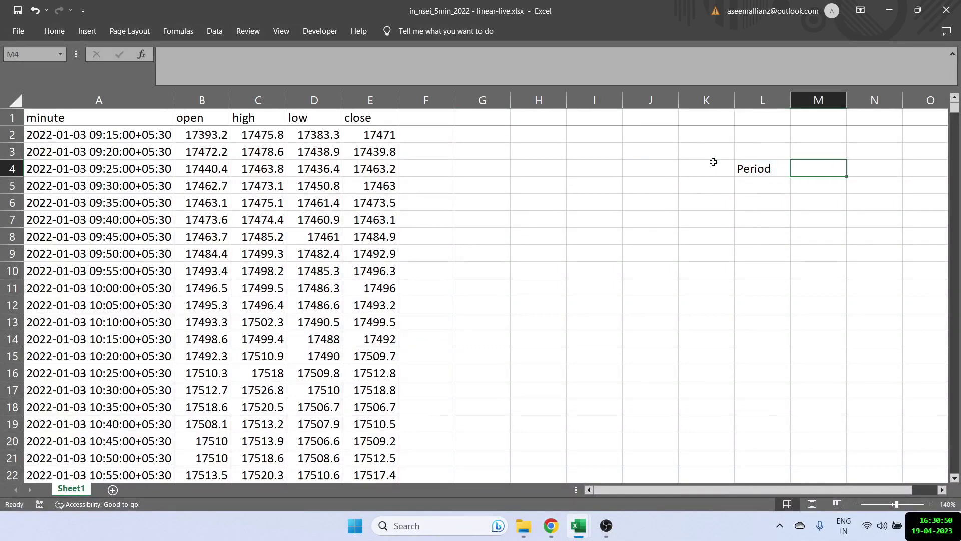
{"action": "type", "text": "20"}
{"action": "key", "text": "Left"}
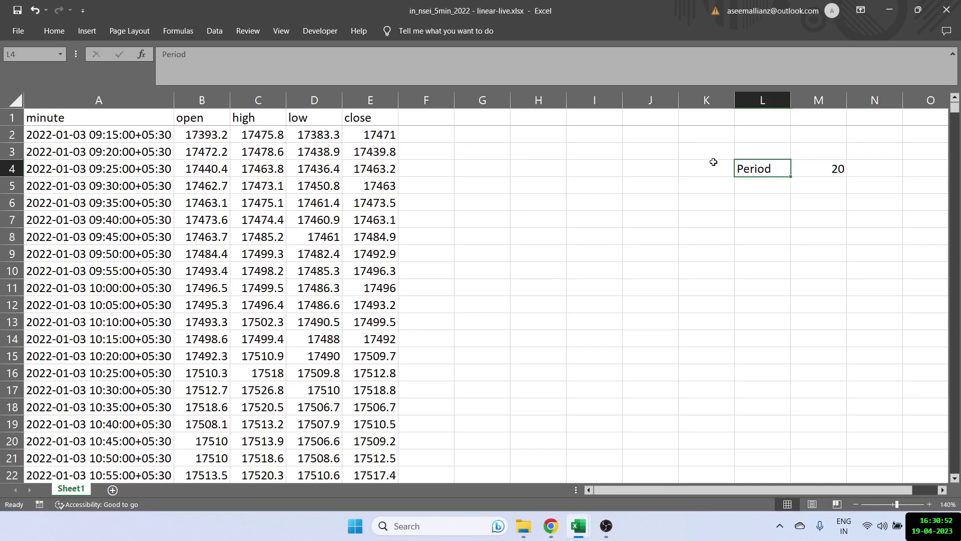
- Enter Upper 2 in L5:M5 and Lower 2 in L6:M6
{"action": "key", "text": "Down"}
{"action": "type", "text": "Upper"}
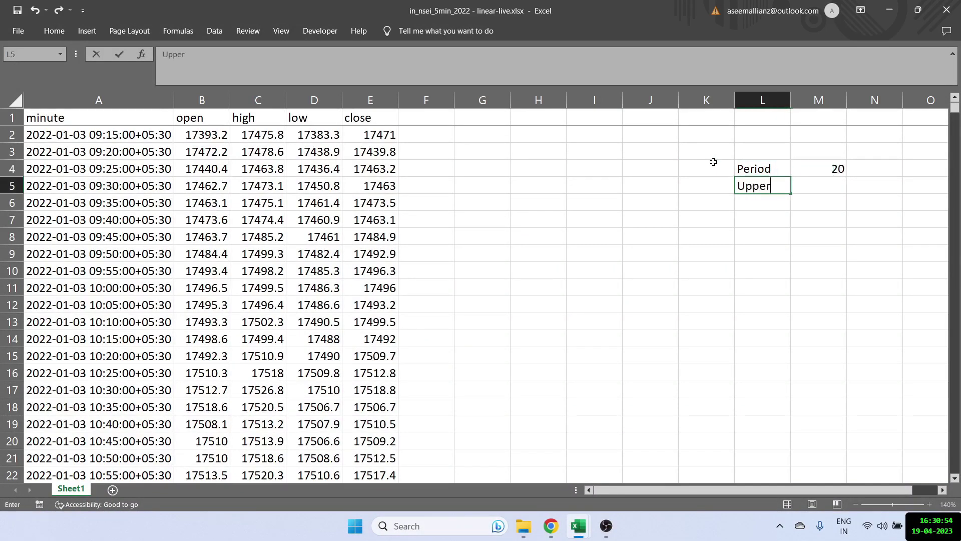
{"action": "key", "text": "Tab"}
{"action": "type", "text": "2"}
{"action": "key", "text": "Return"}
{"action": "type", "text": "Lowe"}
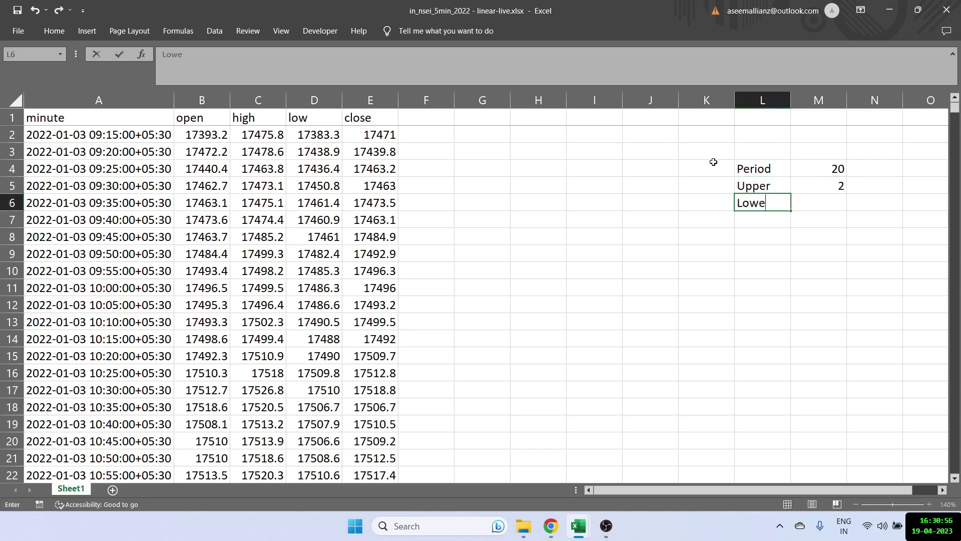
{"action": "type", "text": "r"}
{"action": "key", "text": "Tab"}
{"action": "type", "text": "2"}
{"action": "left_click", "coordinate": [421, 243]}
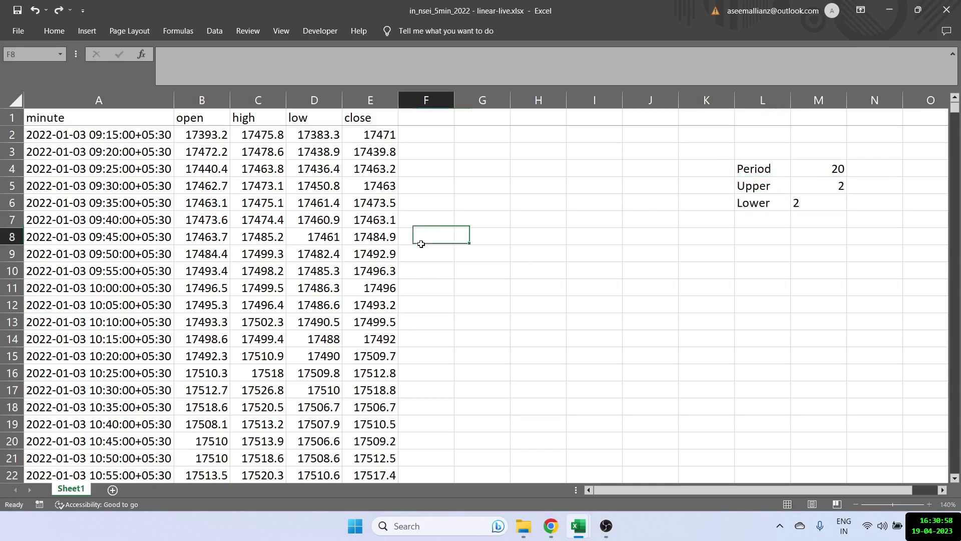
- Head column F with 'Slope' in F1
{"action": "key", "text": "ctrl+Up"}
{"action": "type", "text": "Slope"}
{"action": "key", "text": "Return"}
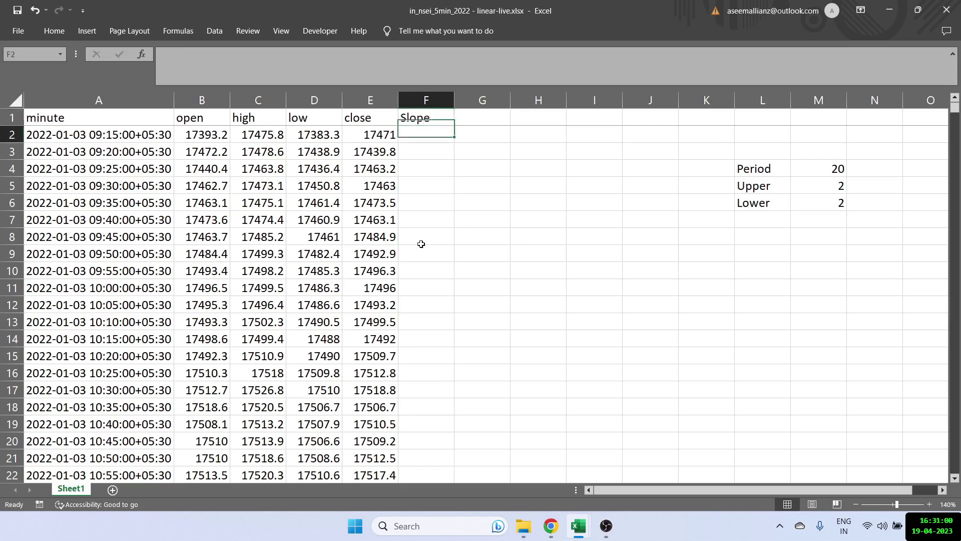
- Enter =INDEX(LINEST(E2:E21),1) in F21, returning the slope 3.28233
{"action": "left_click", "coordinate": [425, 457]}
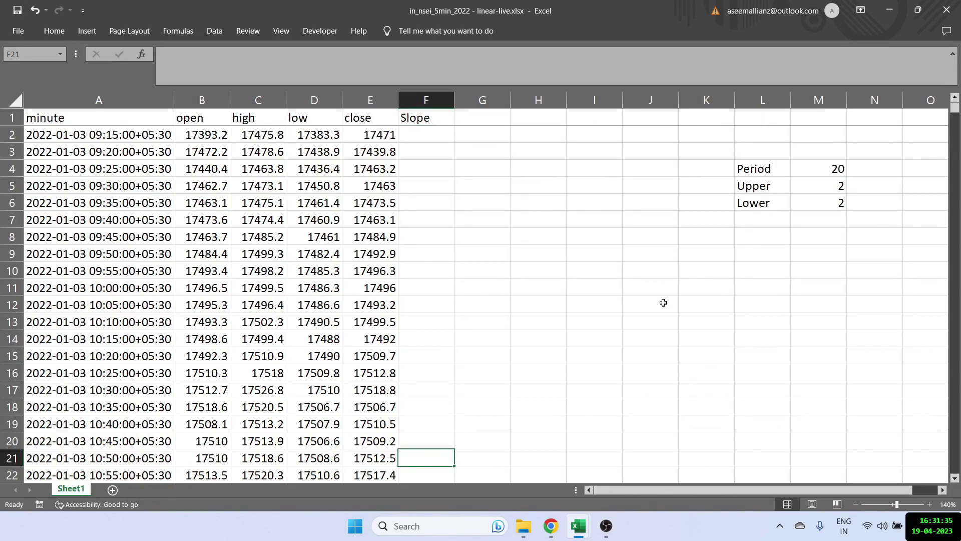
{"action": "type", "text": "=inde"}
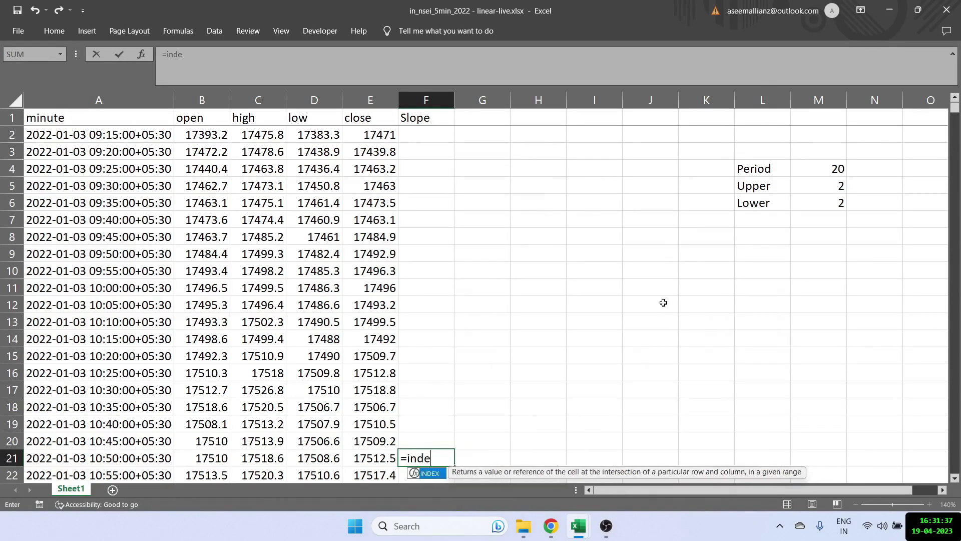
{"action": "type", "text": "x(linea"}
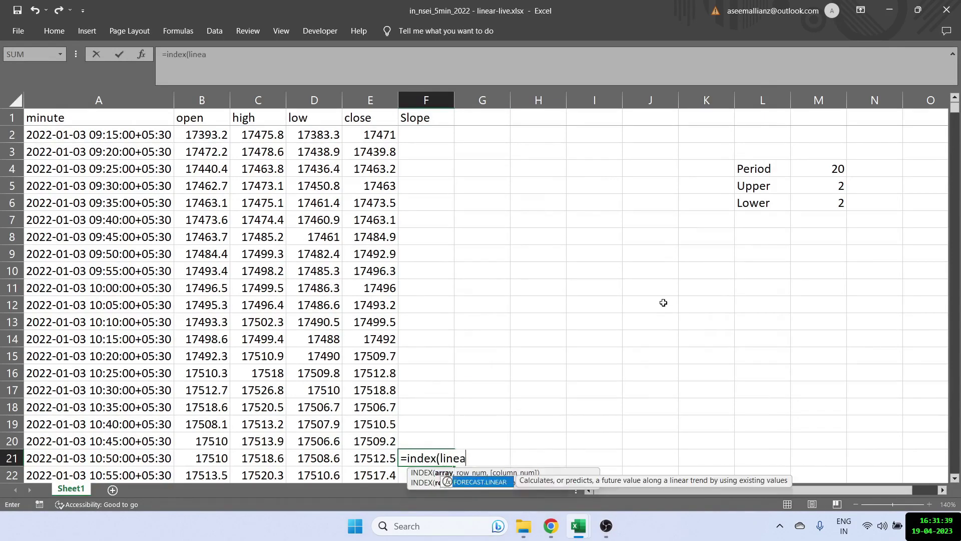
{"action": "key", "text": "Tab"}
{"action": "key", "text": "BackSpace"}
{"action": "key", "text": "BackSpace"}
{"action": "key", "text": "BackSpace"}
{"action": "key", "text": "BackSpace"}
{"action": "key", "text": "BackSpace"}
{"action": "key", "text": "BackSpace"}
{"action": "key", "text": "BackSpace"}
{"action": "key", "text": "BackSpace"}
{"action": "key", "text": "BackSpace"}
{"action": "key", "text": "BackSpace"}
{"action": "key", "text": "BackSpace"}
{"action": "key", "text": "BackSpace"}
{"action": "key", "text": "BackSpace"}
{"action": "key", "text": "BackSpace"}
{"action": "key", "text": "BackSpace"}
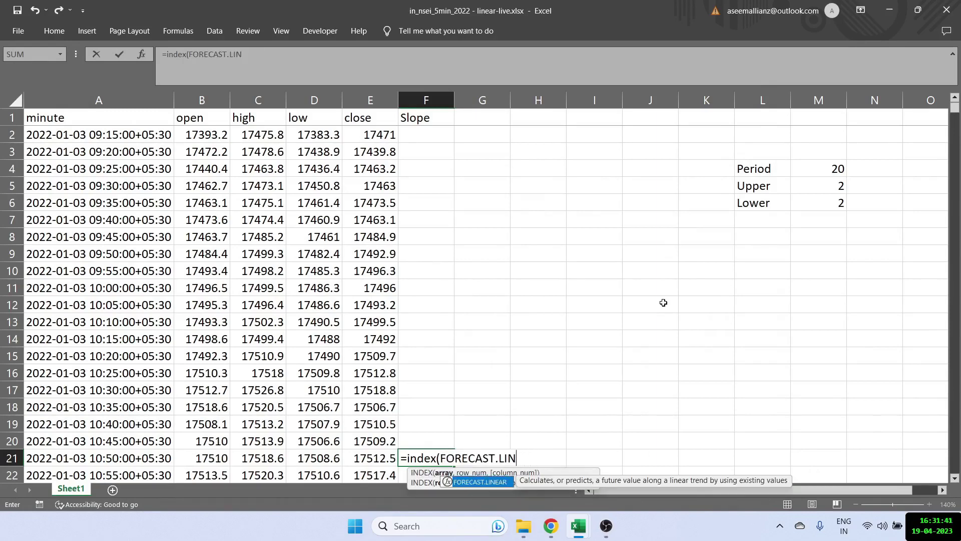
{"action": "key", "text": "BackSpace"}
{"action": "type", "text": "lines"}
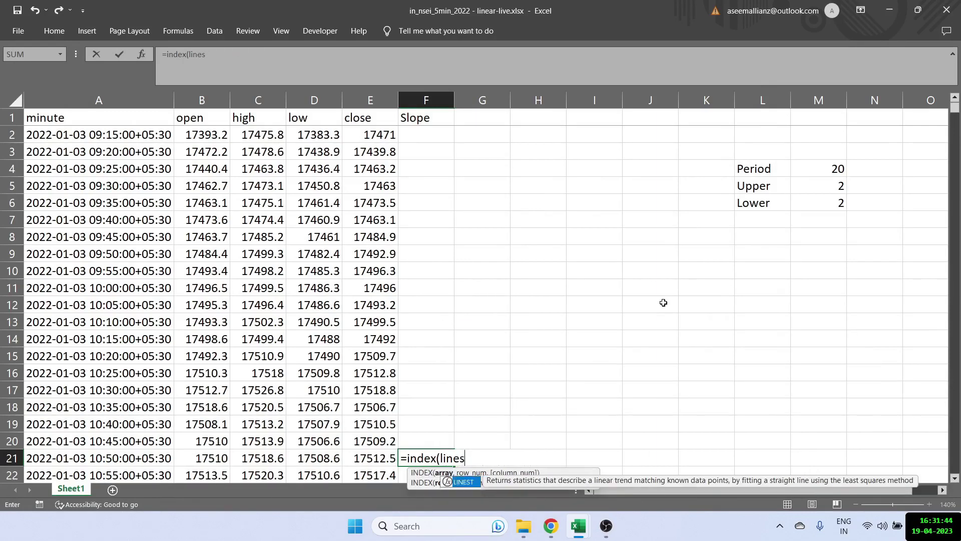
{"action": "key", "text": "Tab"}
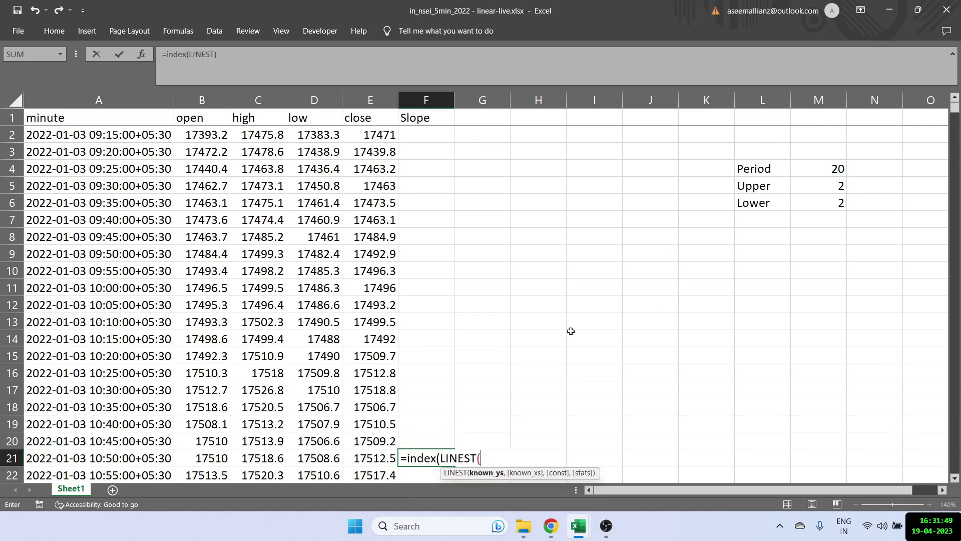
{"action": "left_click_drag", "start_coordinate": [364, 460], "coordinate": [360, 128]}
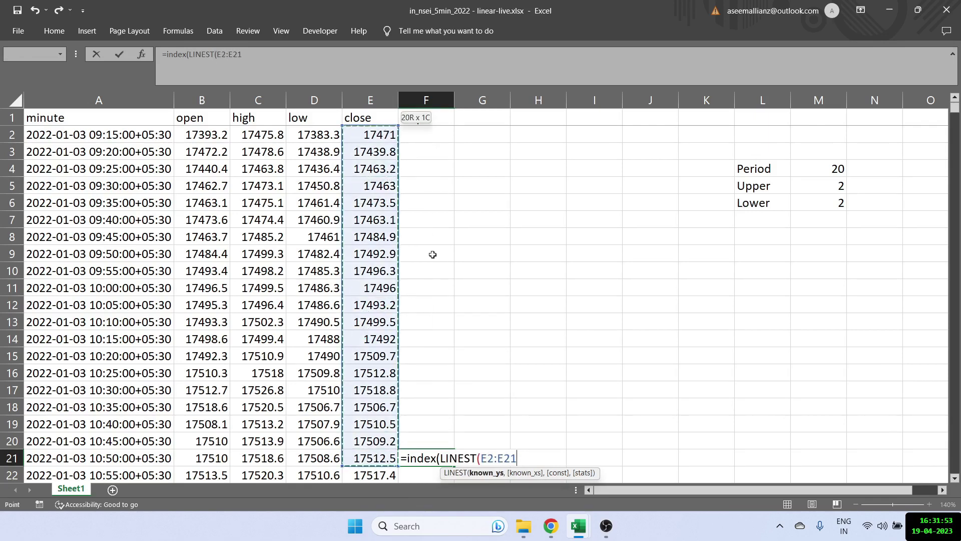
{"action": "type", "text": ")"}
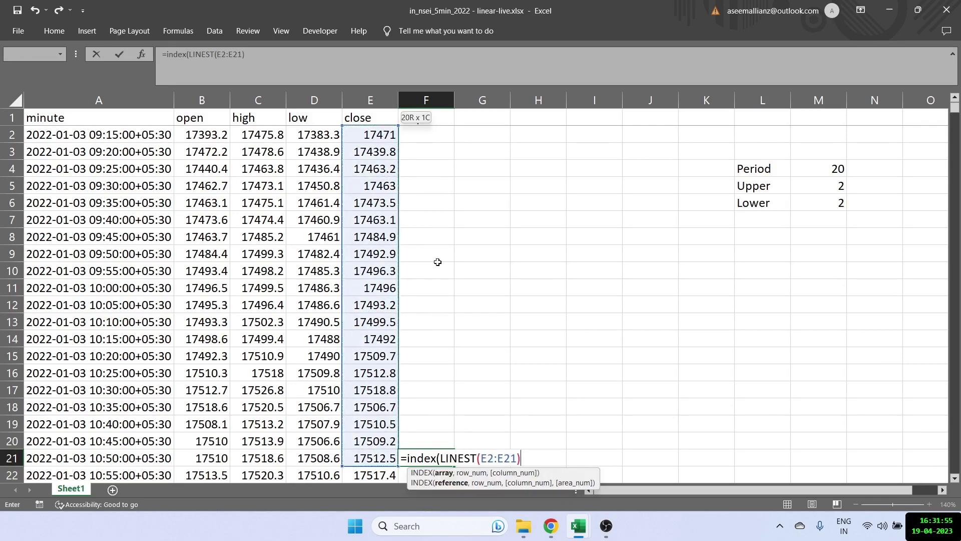
{"action": "type", "text": ",1)"}
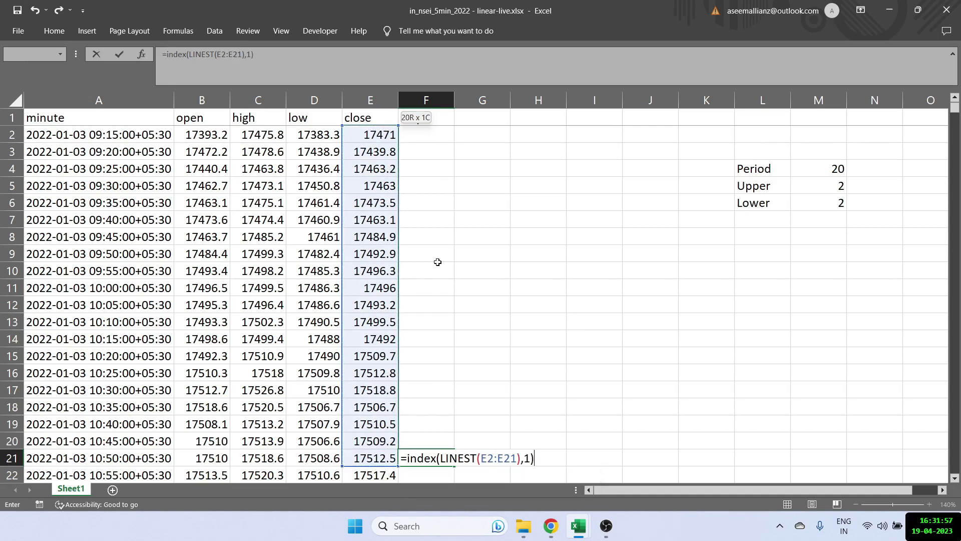
{"action": "key", "text": "Return"}
{"action": "key", "text": "Up"}
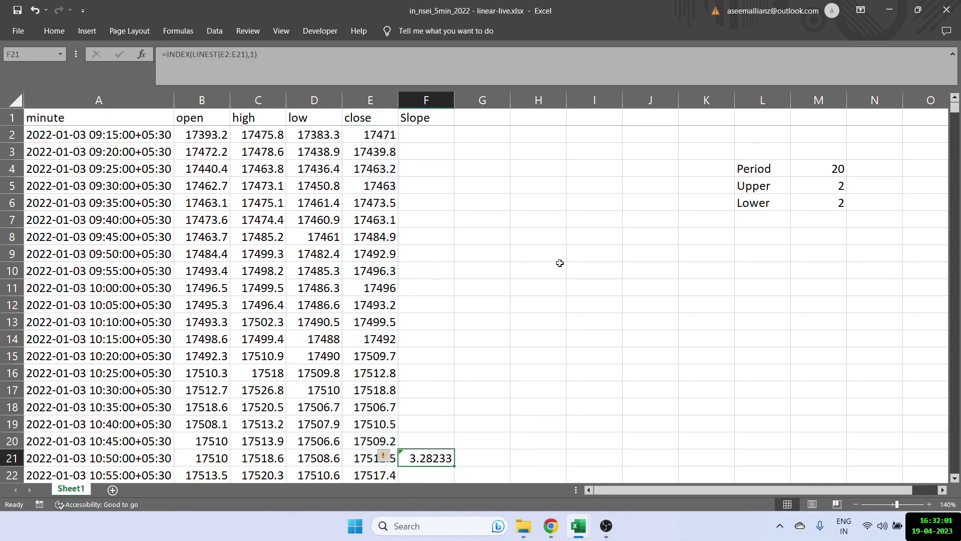
- Head column G with 'Intercept' in G1
{"action": "key", "text": "ctrl+Up"}
{"action": "key", "text": "Right"}
{"action": "type", "text": "In"}
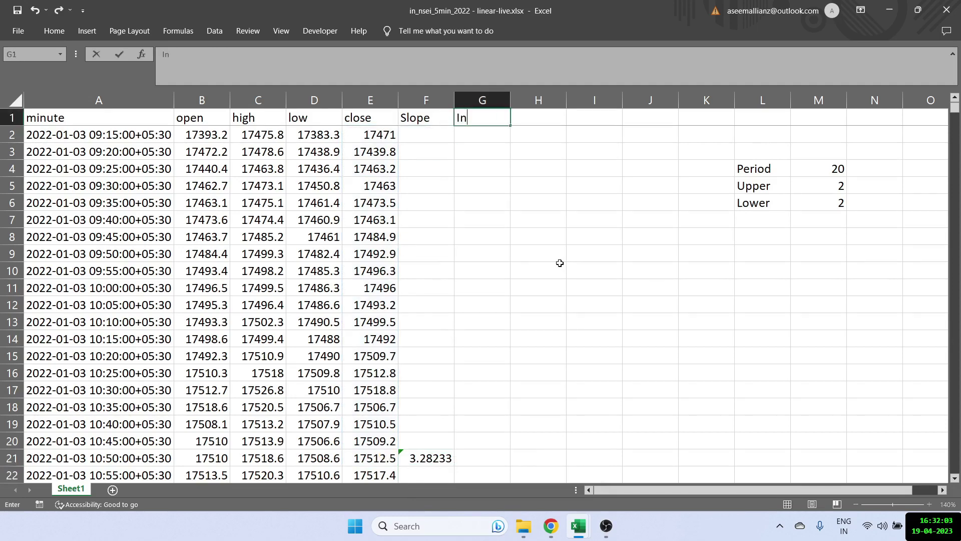
{"action": "type", "text": "tercept"}
{"action": "key", "text": "Left"}
- Copy the slope formula into G21 as =INDEX(LINEST(E2:E21),2), returning 17455.9
{"action": "key", "text": "ctrl+Down"}
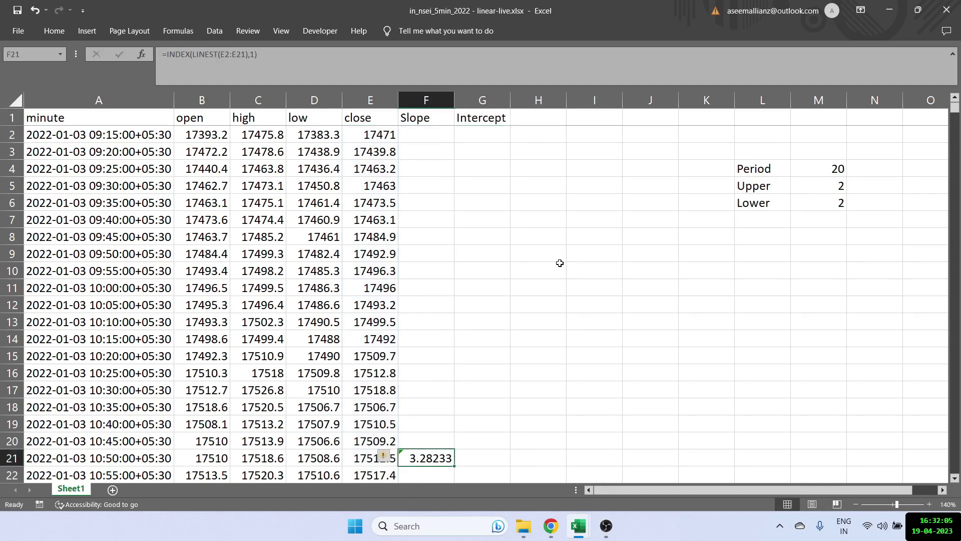
{"action": "left_click", "coordinate": [301, 63]}
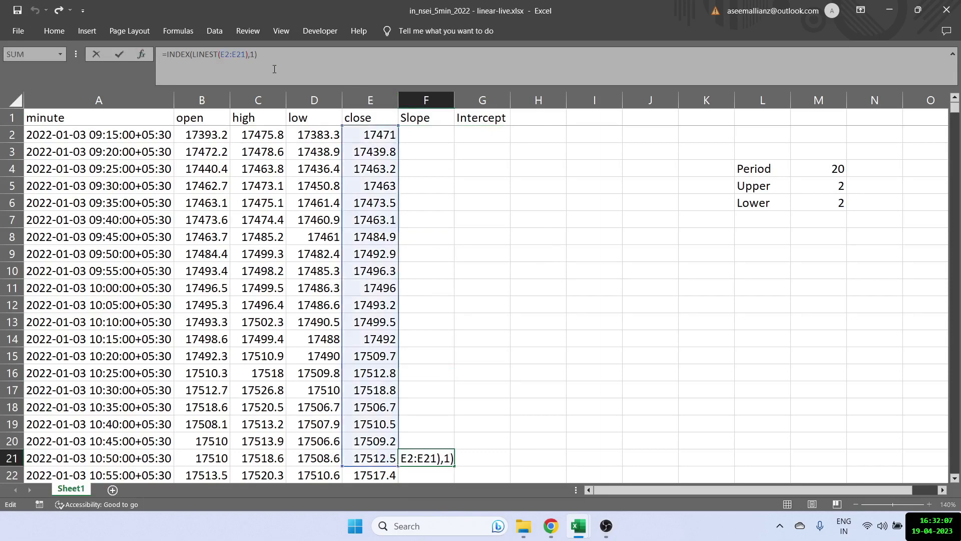
{"action": "key", "text": "Tab"}
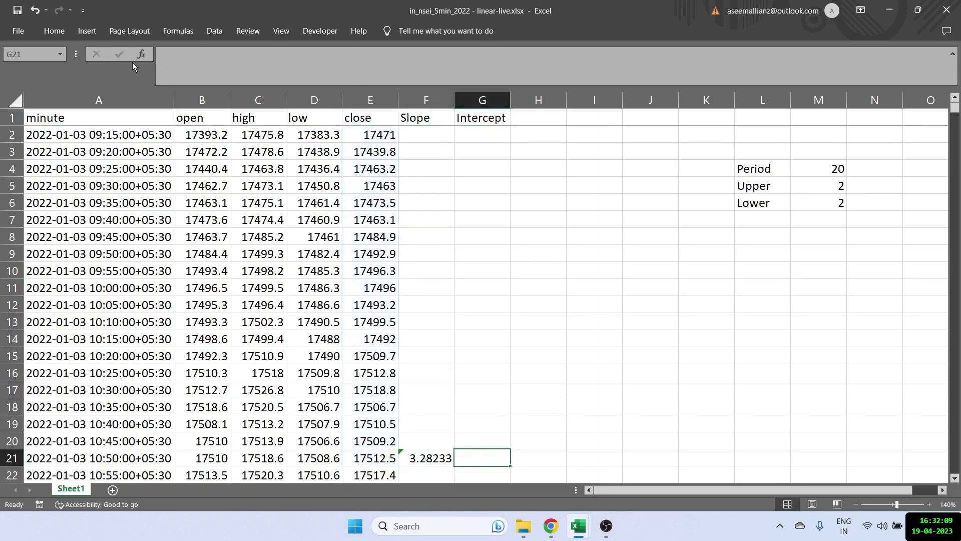
{"action": "type", "text": "=INDEX(LINEST(E2:E21),1)"}
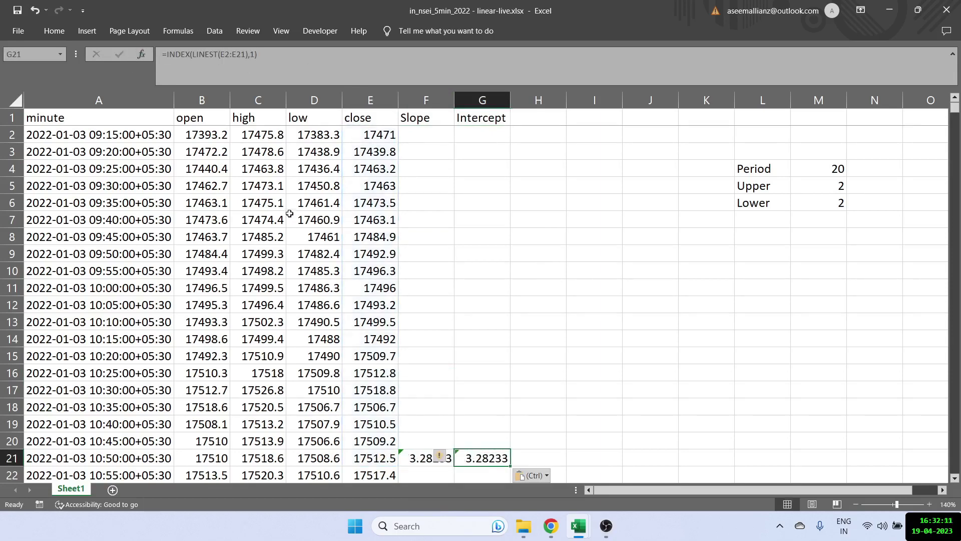
{"action": "left_click", "coordinate": [250, 55]}
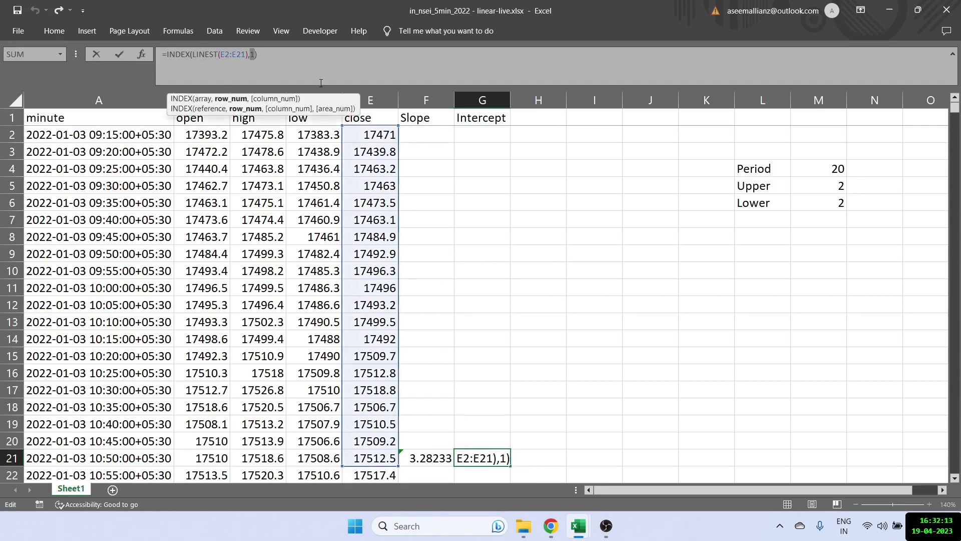
{"action": "type", "text": "2"}
{"action": "key", "text": "ctrl+Return"}
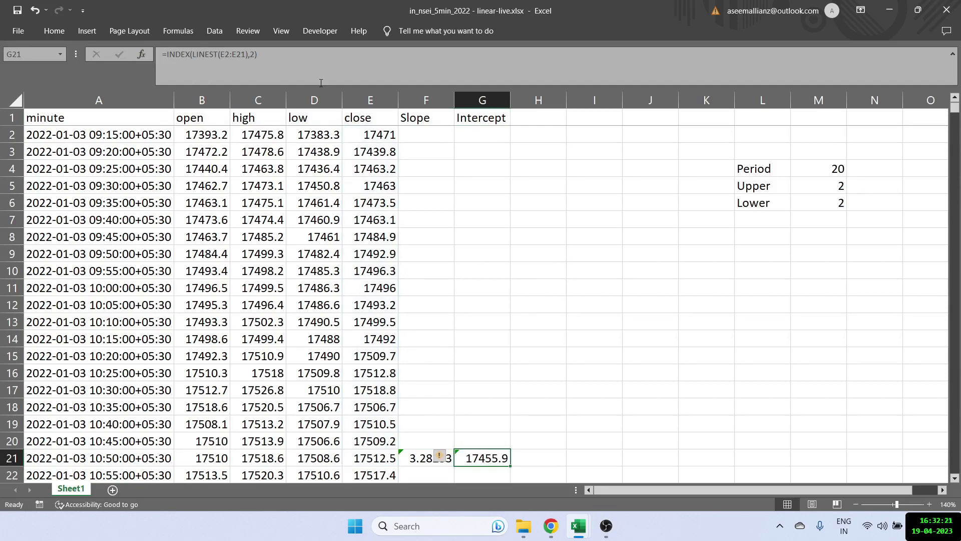
{"action": "key", "text": "Right"}
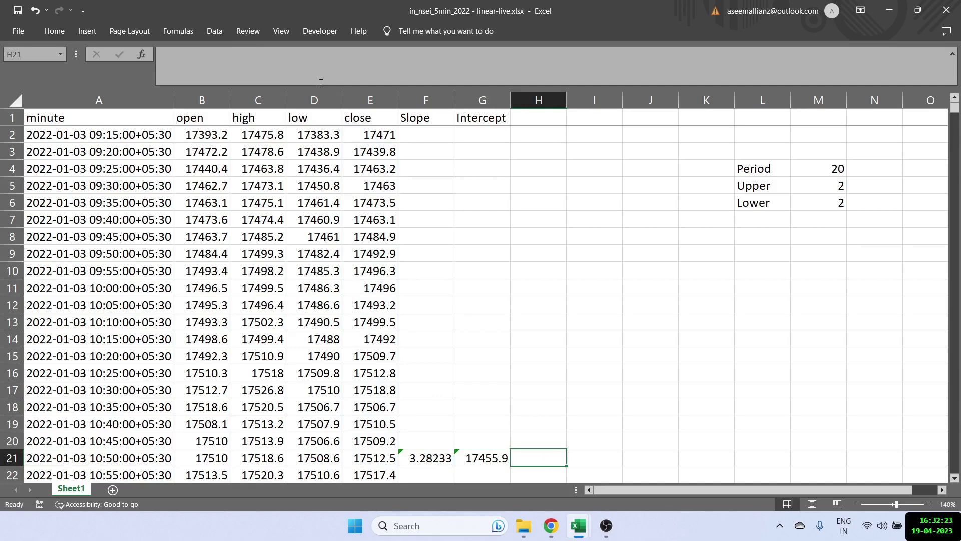
{"action": "key", "text": "ctrl+Up"}
- Head column H with 'Standard Dev' in H1
{"action": "type", "text": "Standard Dev"}
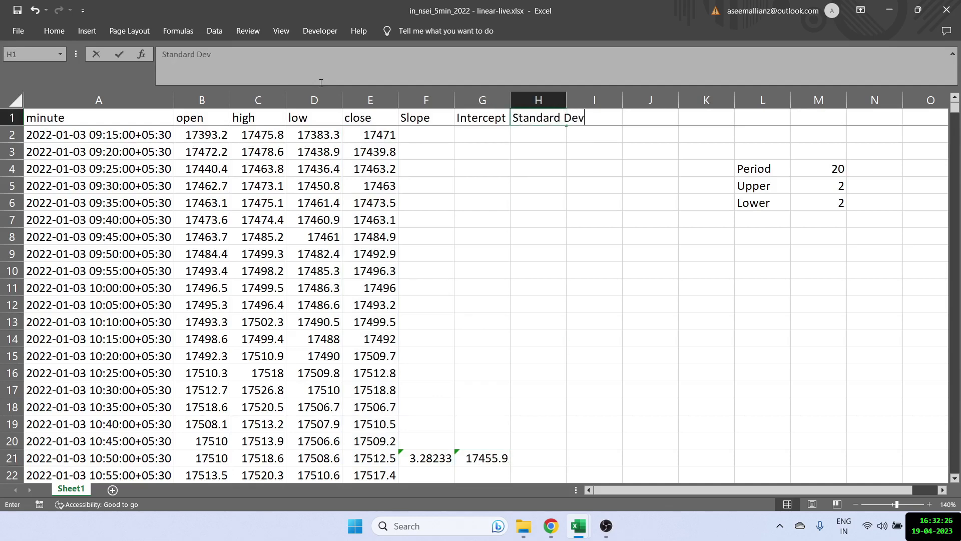
{"action": "key", "text": "Left"}
{"action": "key", "text": "ctrl+Down"}
{"action": "key", "text": "Right"}
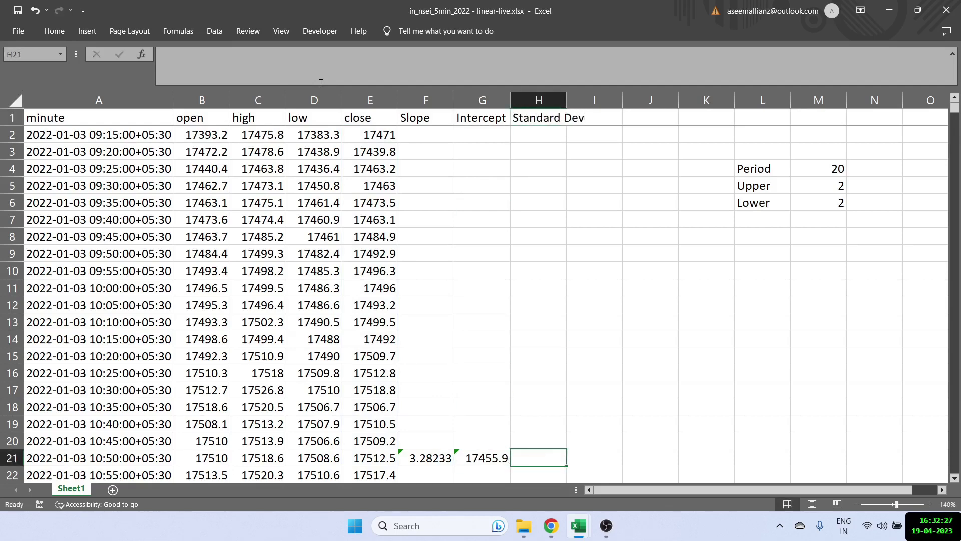
- Enter =STDEVPA(E2:E21) in H21, returning 21.0268
{"action": "type", "text": "=st"}
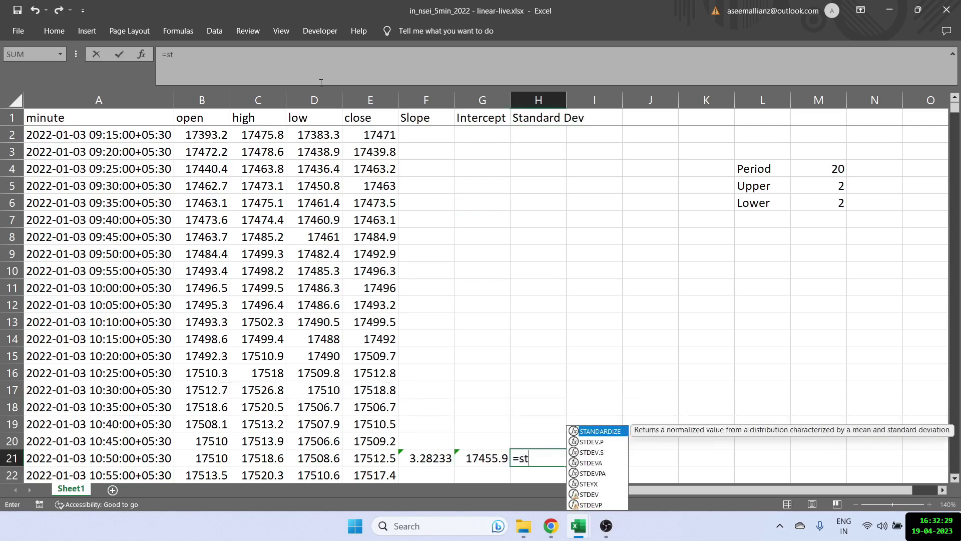
{"action": "type", "text": "d"}
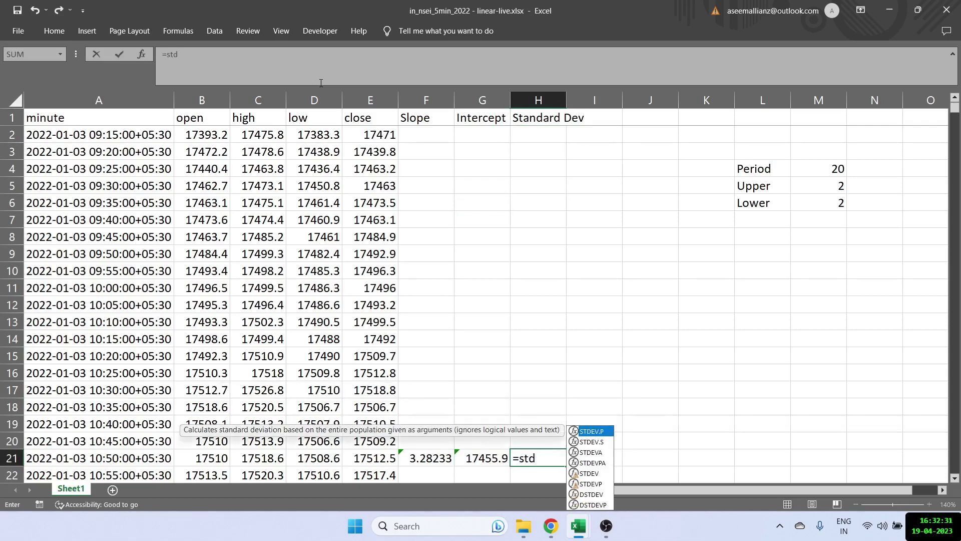
{"action": "type", "text": "de"}
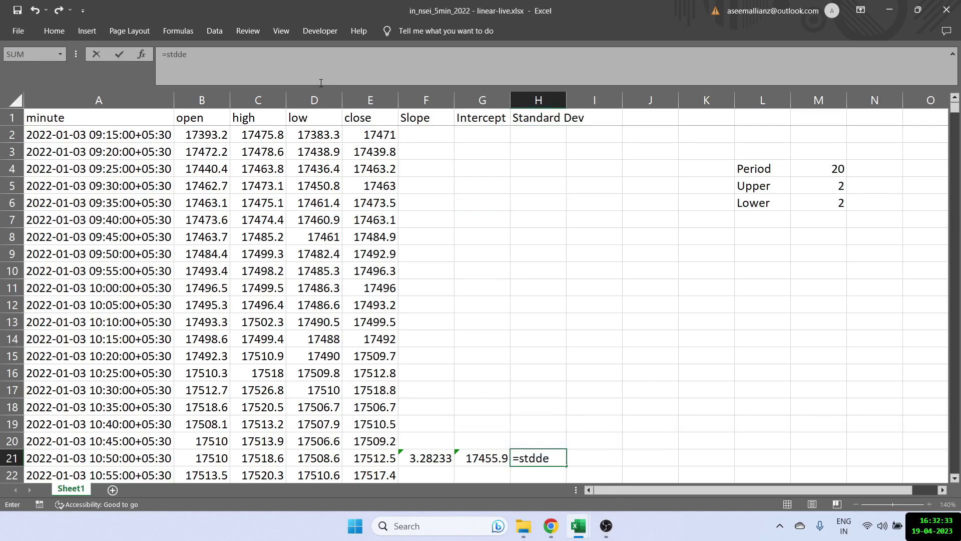
{"action": "key", "text": "BackSpace"}
{"action": "key", "text": "BackSpace"}
{"action": "type", "text": "evp"}
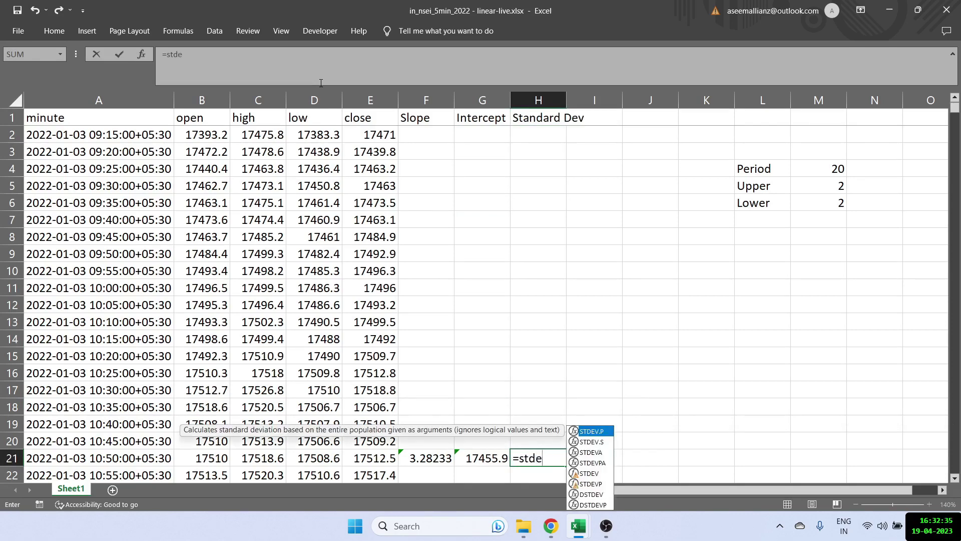
{"action": "key", "text": "Tab"}
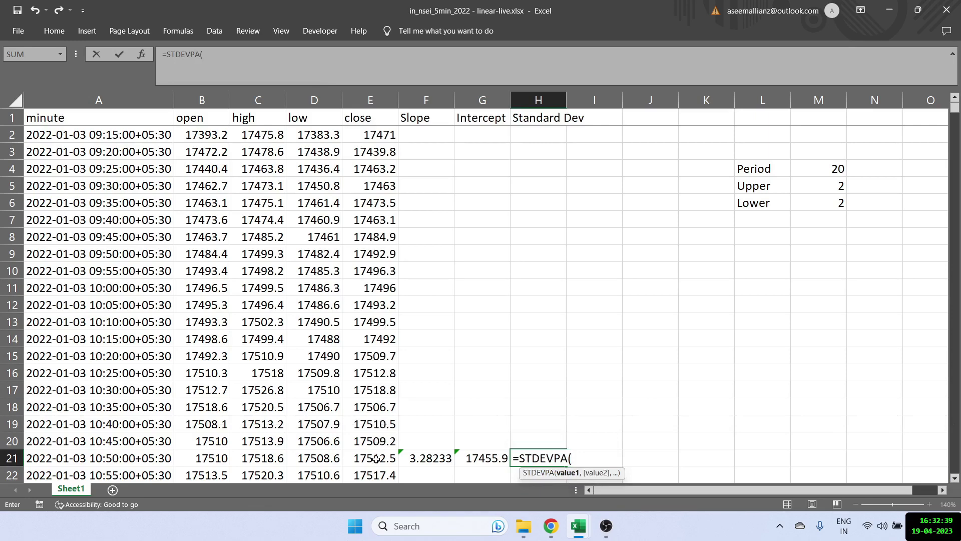
{"action": "left_click_drag", "start_coordinate": [377, 456], "coordinate": [368, 135]}
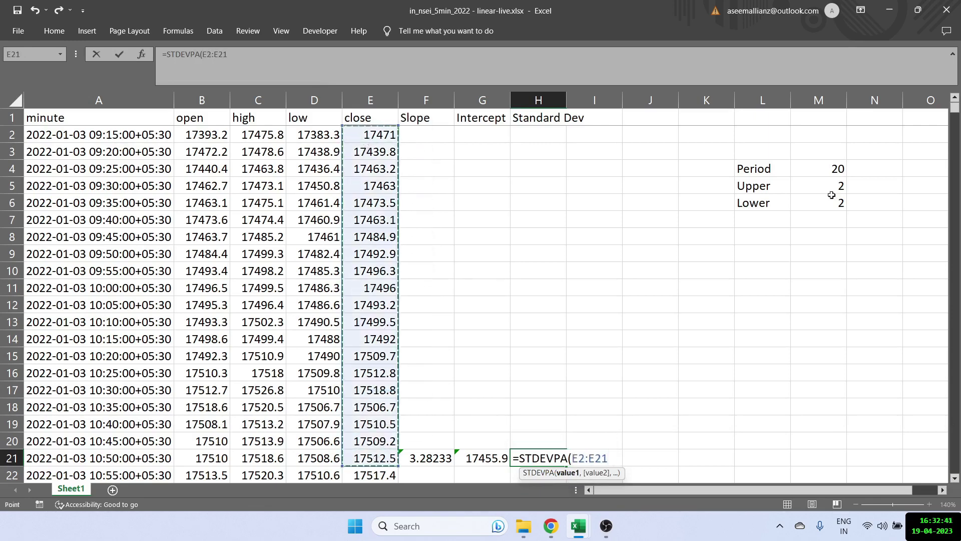
{"action": "key", "text": "Return"}
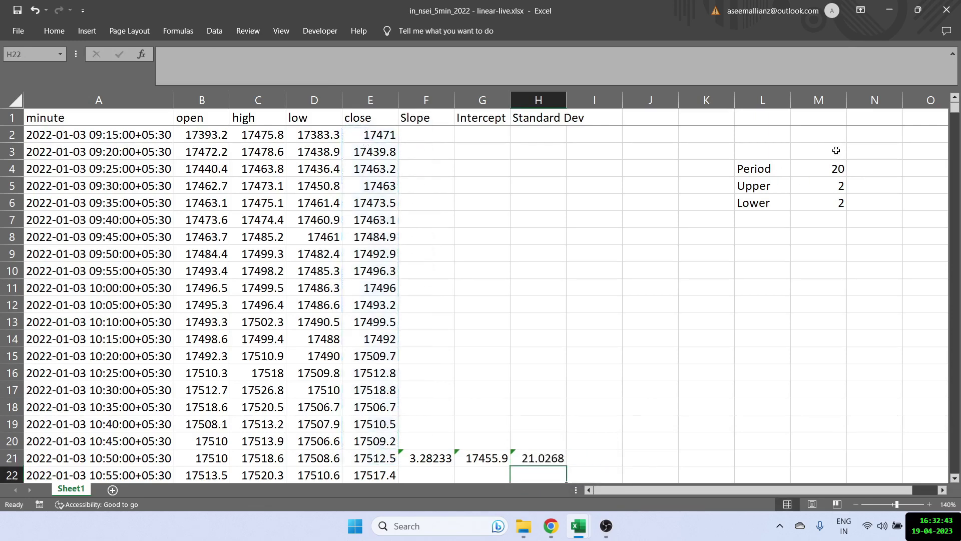
{"action": "key", "text": "Up"}
- Head column I with 'Linear Regression' in I1
{"action": "key", "text": "ctrl+Up"}
{"action": "key", "text": "Right"}
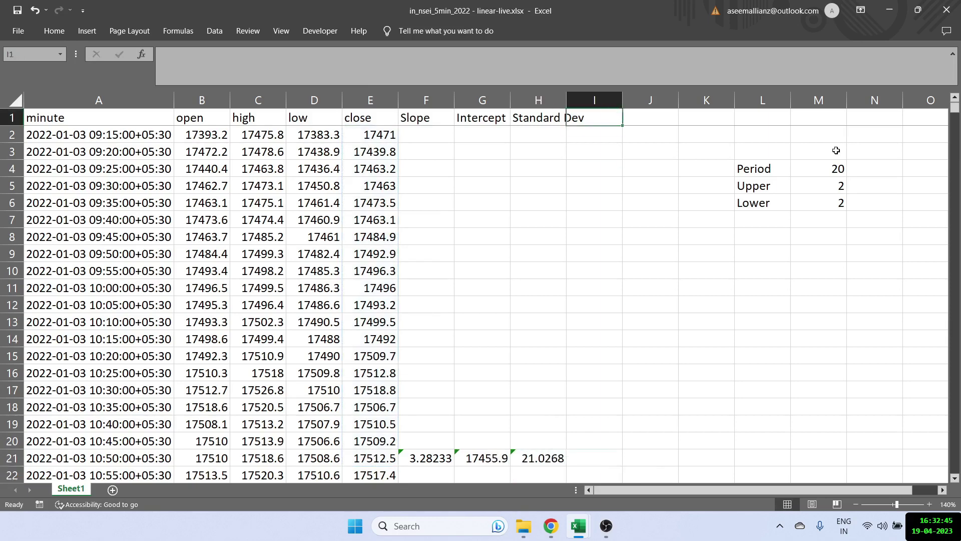
{"action": "type", "text": "Linear Reg"}
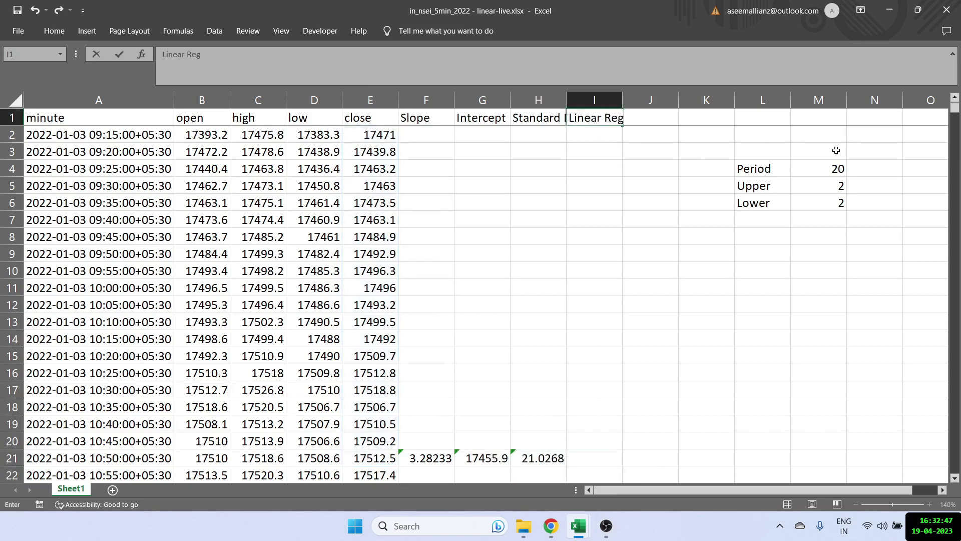
{"action": "type", "text": "ression"}
{"action": "key", "text": "Left"}
- Enter =(F21*$M$4)+G21 in I21, returning the regression value 17521.6
{"action": "key", "text": "ctrl+Down"}
{"action": "key", "text": "Right"}
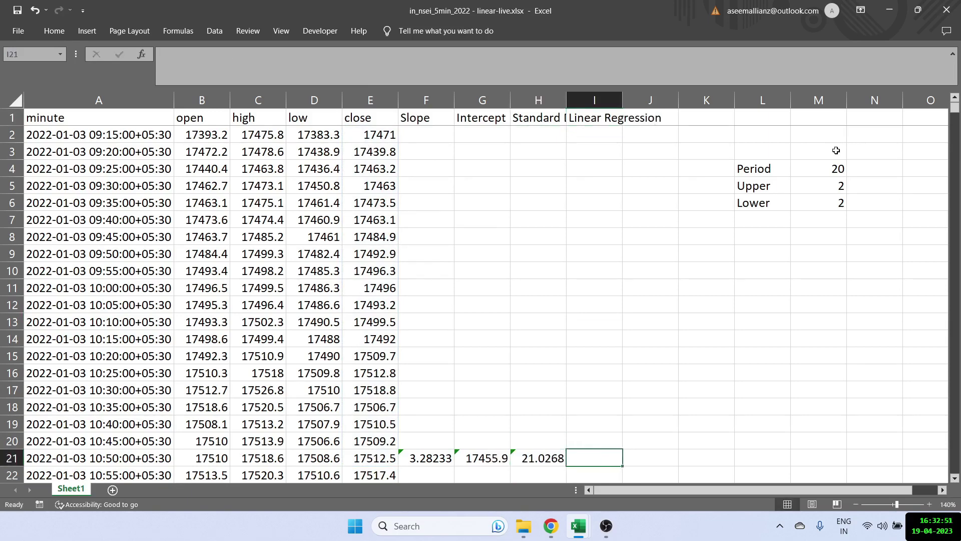
{"action": "type", "text": "="}
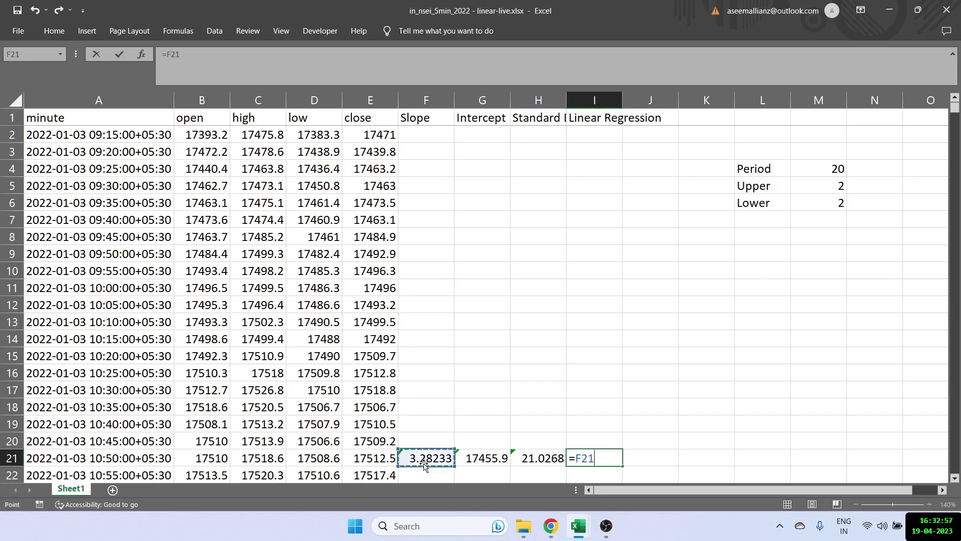
{"action": "type", "text": "*"}
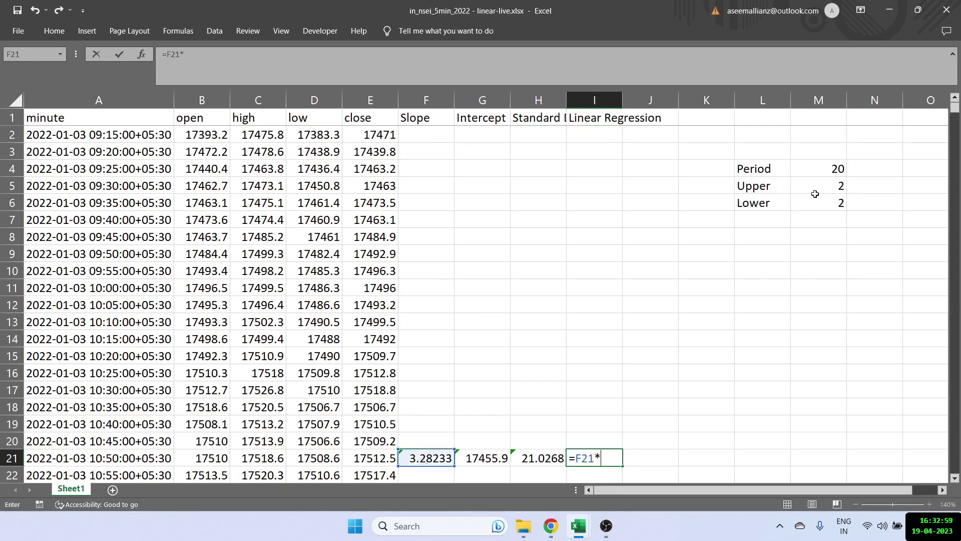
{"action": "left_click", "coordinate": [812, 168]}
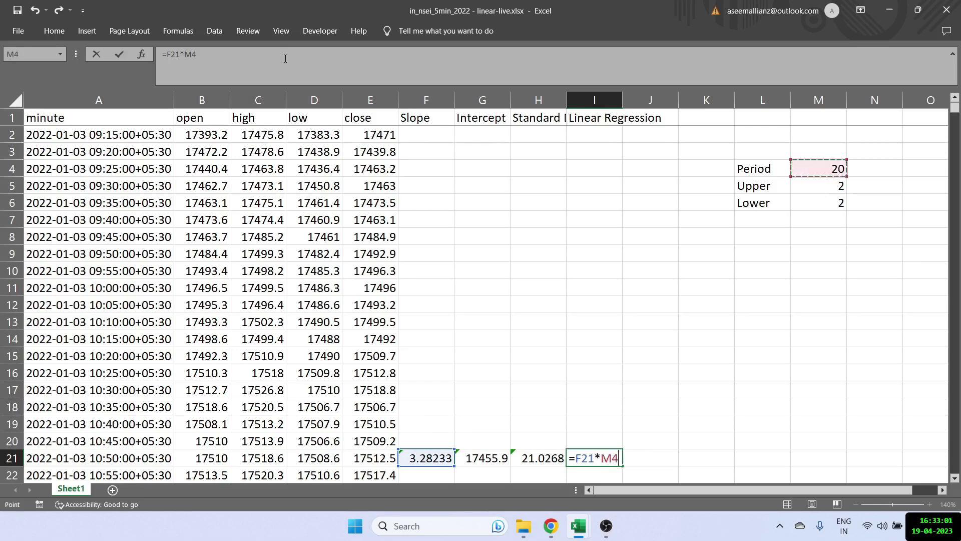
{"action": "key", "text": "F2"}
{"action": "key", "text": "Left"}
{"action": "key", "text": "Left"}
{"action": "type", "text": "$M$"}
{"action": "key", "text": "Right"}
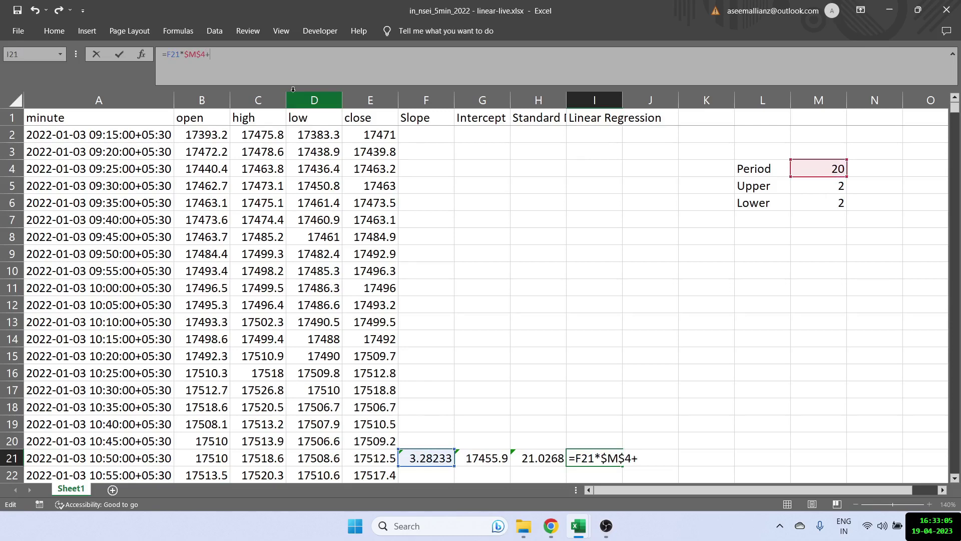
{"action": "type", "text": "("}
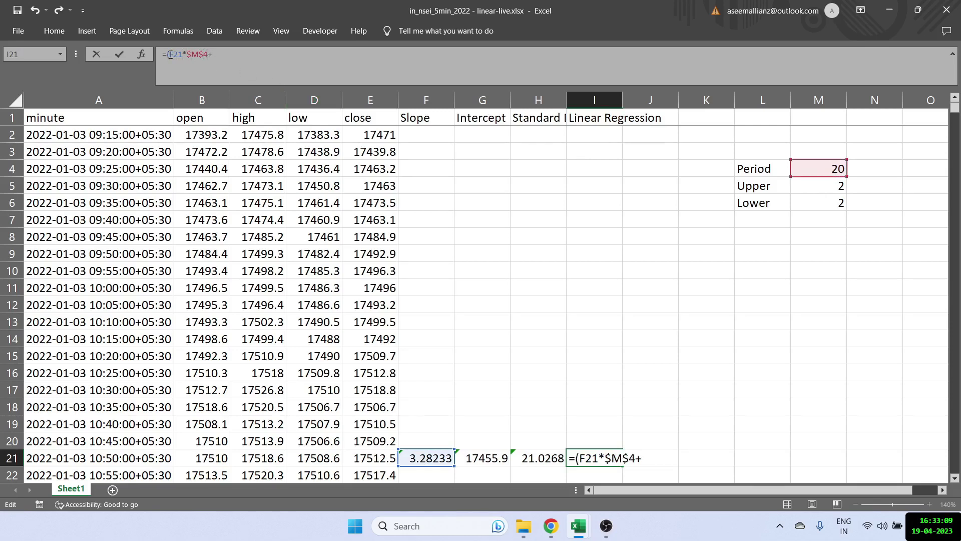
{"action": "type", "text": ")"}
{"action": "left_click", "coordinate": [482, 460]}
{"action": "key", "text": "Return"}
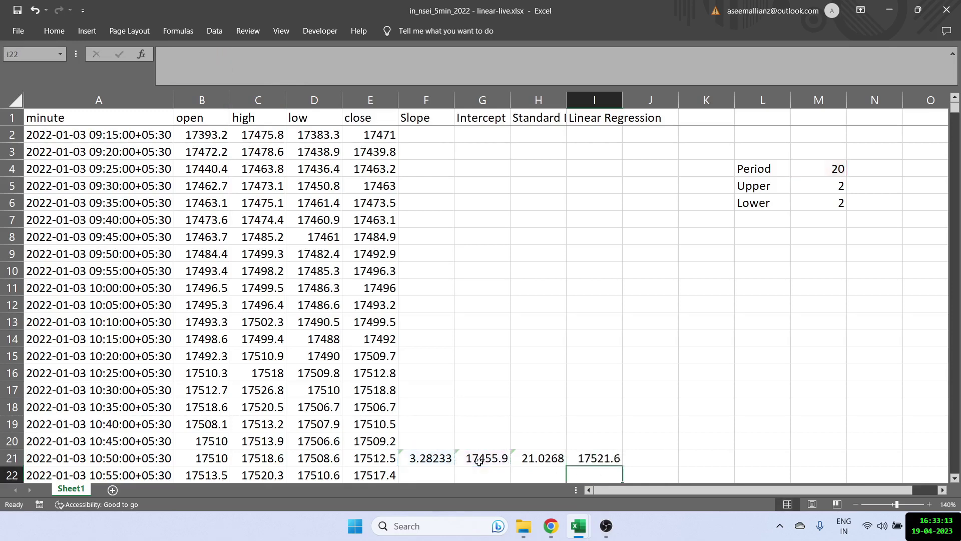
{"action": "key", "text": "Up"}
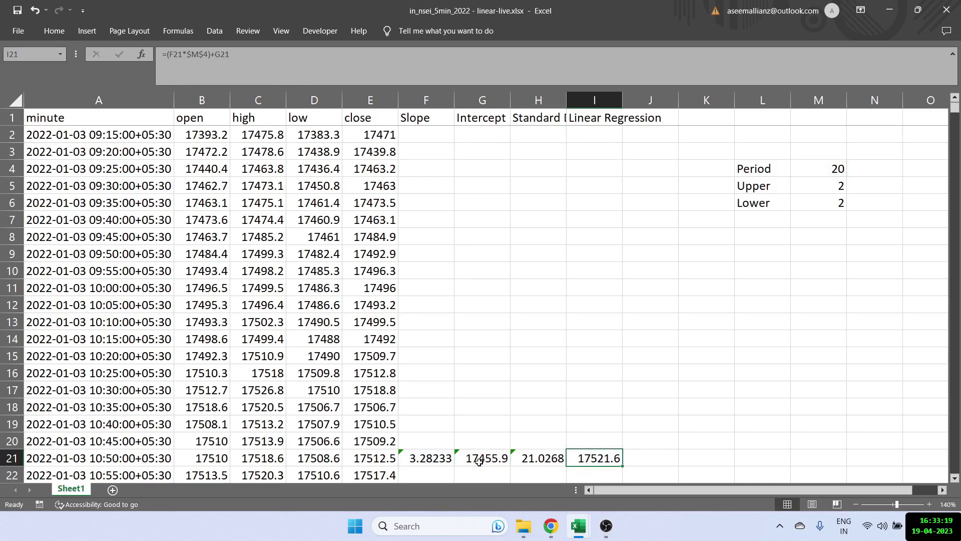
- Head column J with 'Upper Band' in J1
{"action": "key", "text": "ctrl+Up"}
{"action": "key", "text": "Right"}
{"action": "type", "text": "Uppe"}
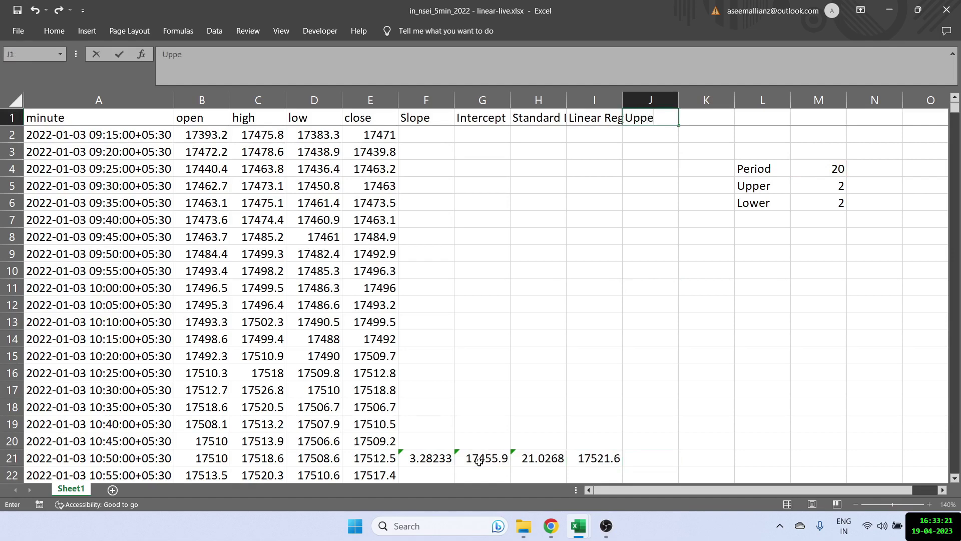
{"action": "type", "text": "r Band"}
{"action": "key", "text": "Left"}
{"action": "key", "text": "ctrl+Down"}
{"action": "key", "text": "Right"}
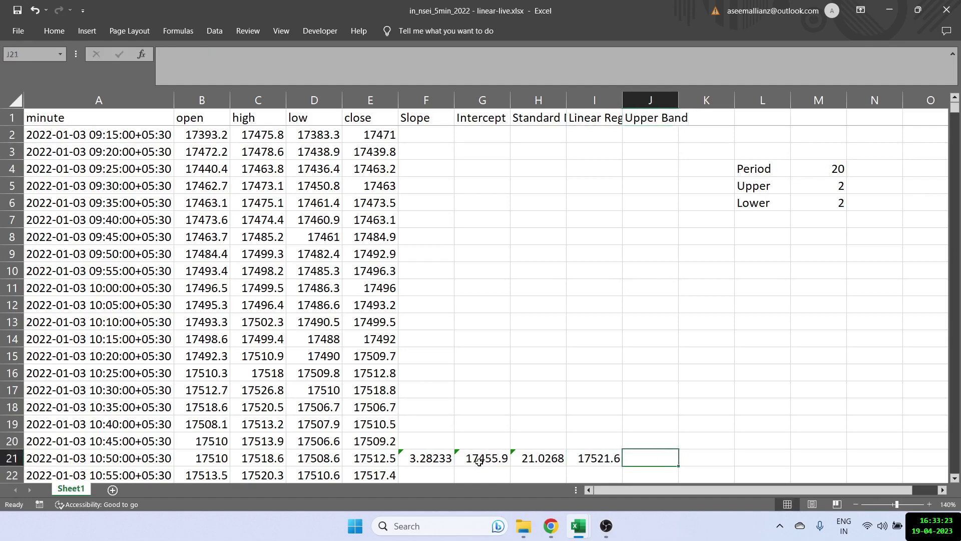
- Enter =I21+($M$5*H21) in J21, returning the upper band 17563.6
{"action": "type", "text": "="}
{"action": "key", "text": "Left"}
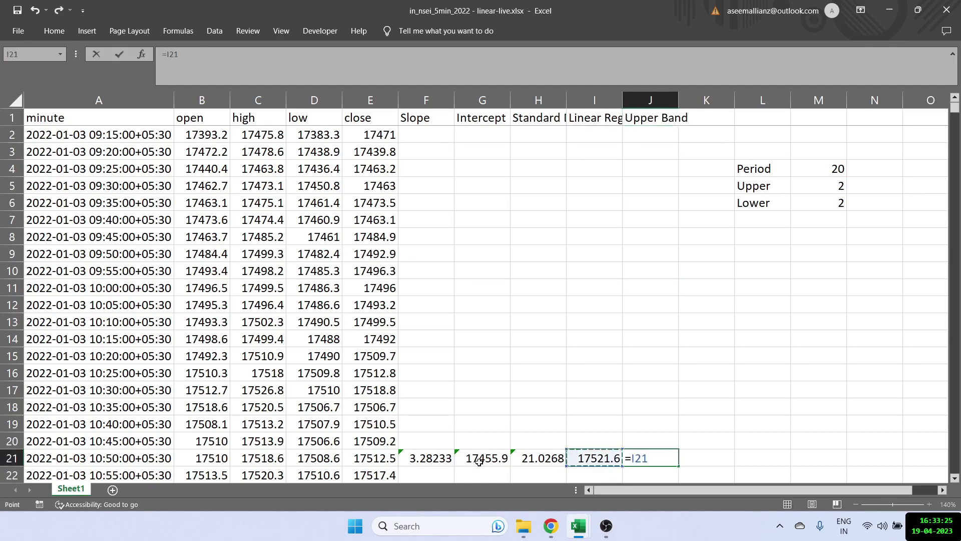
{"action": "type", "text": "+("}
{"action": "left_click", "coordinate": [807, 183]}
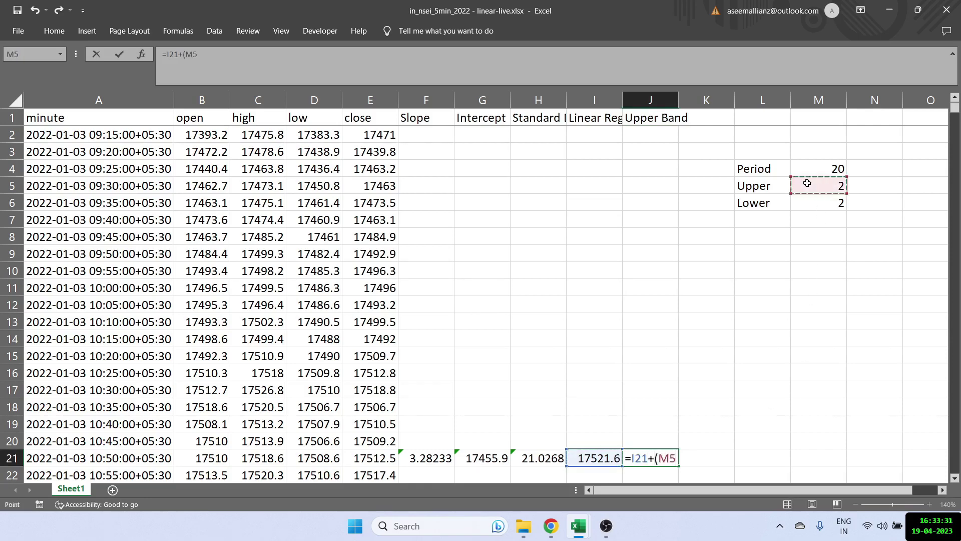
{"action": "left_click", "coordinate": [200, 61]}
{"action": "key", "text": "F4"}
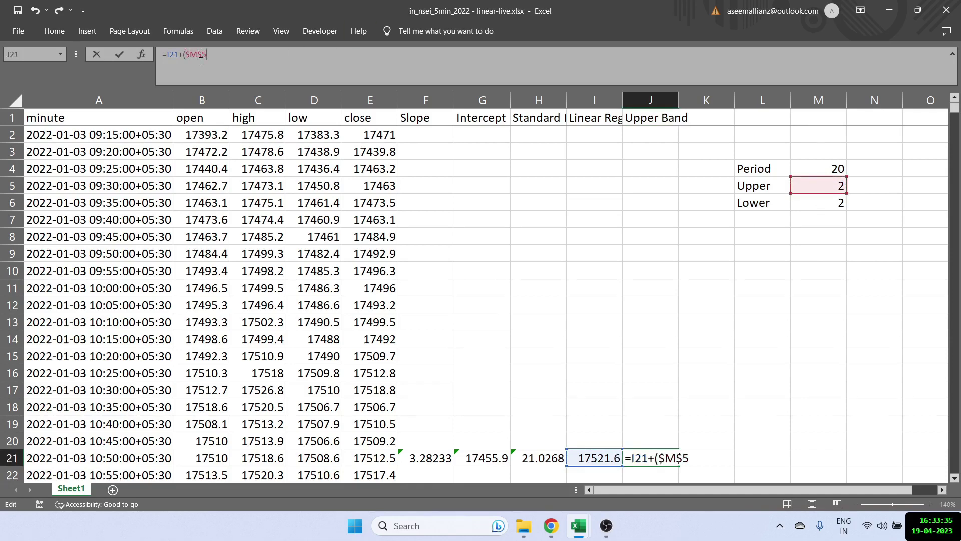
{"action": "type", "text": "*"}
{"action": "left_click", "coordinate": [535, 456]}
{"action": "type", "text": ")"}
{"action": "key", "text": "Return"}
{"action": "key", "text": "Up"}
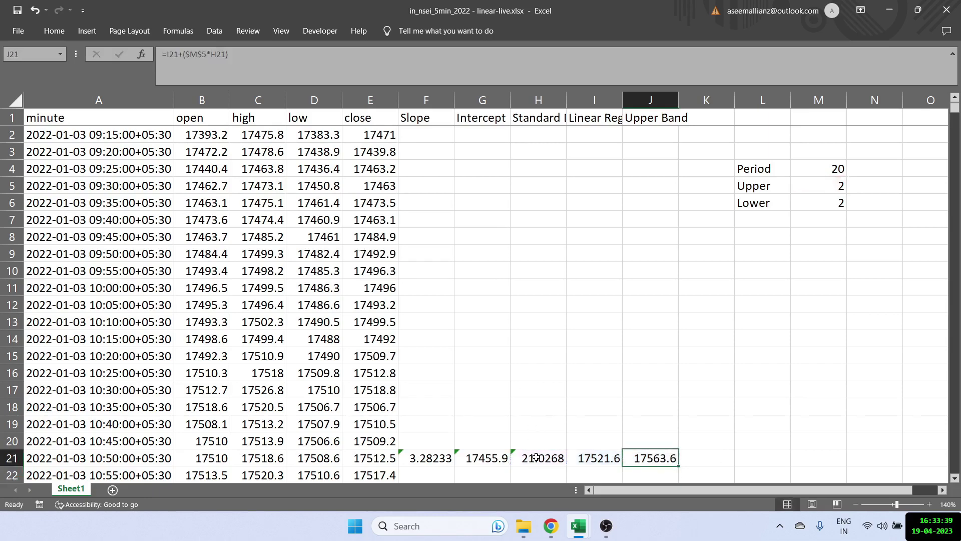
{"action": "key", "text": "Right"}
{"action": "key", "text": "Left"}
{"action": "key", "text": "ctrl+Up"}
{"action": "key", "text": "Right"}
- Head column K with 'Lower Band' in K1
{"action": "type", "text": "Lower Band"}
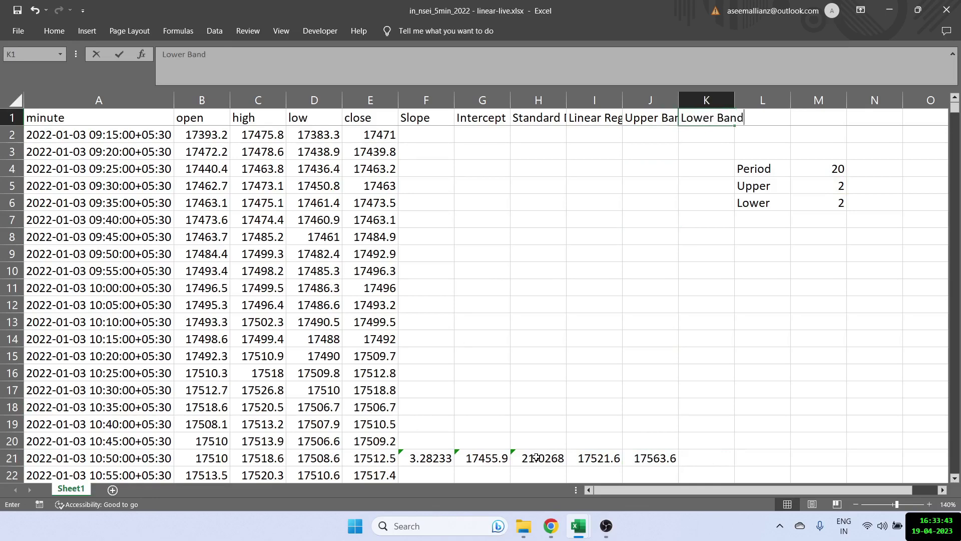
{"action": "key", "text": "Return"}
{"action": "key", "text": "Left"}
{"action": "key", "text": "ctrl+Down"}
{"action": "key", "text": "Right"}
- Enter =I21-($M$6*H21) in K21, returning the lower band 17479.5
{"action": "type", "text": "="}
{"action": "key", "text": "Left"}
{"action": "key", "text": "Left"}
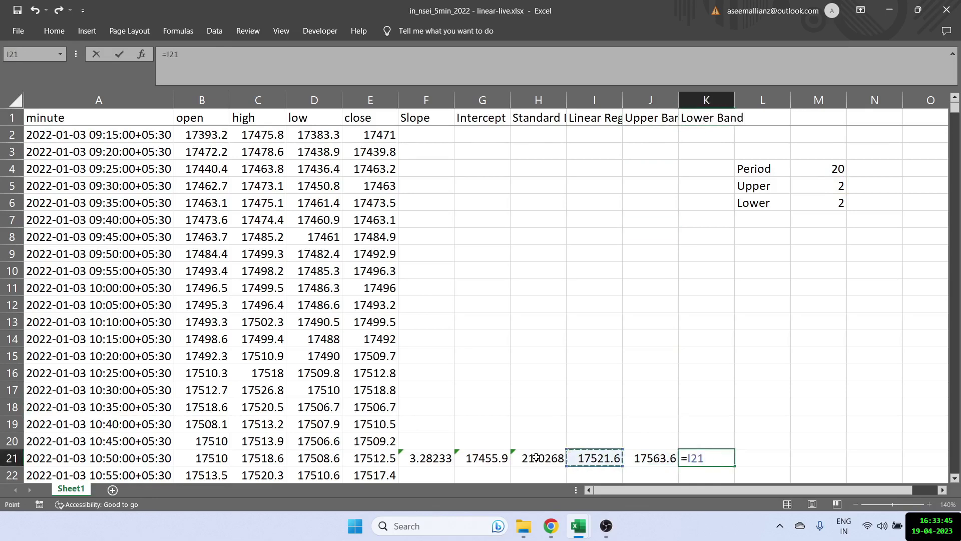
{"action": "type", "text": "+"}
{"action": "key", "text": "BackSpace"}
{"action": "type", "text": "-("}
{"action": "left_click", "coordinate": [822, 202]}
{"action": "type", "text": "*"}
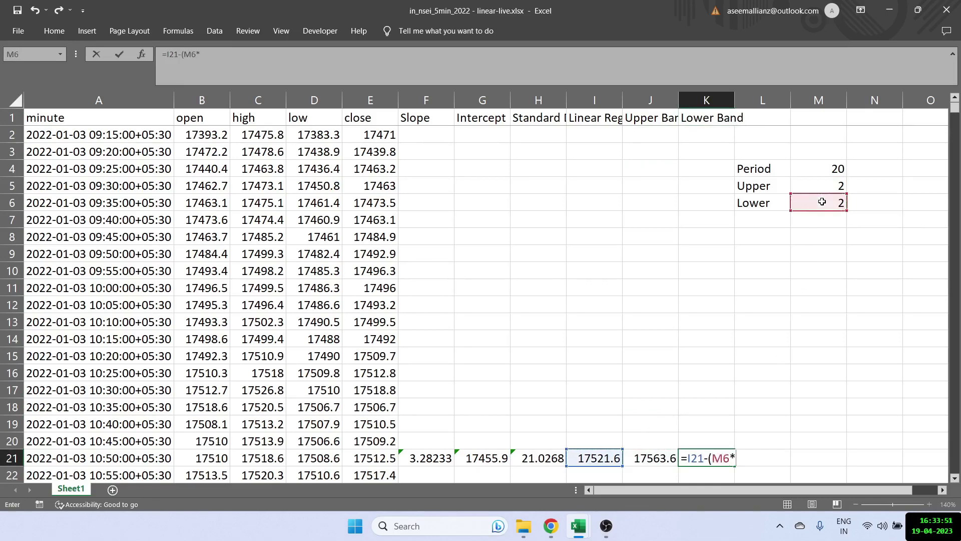
{"action": "left_click", "coordinate": [535, 456]}
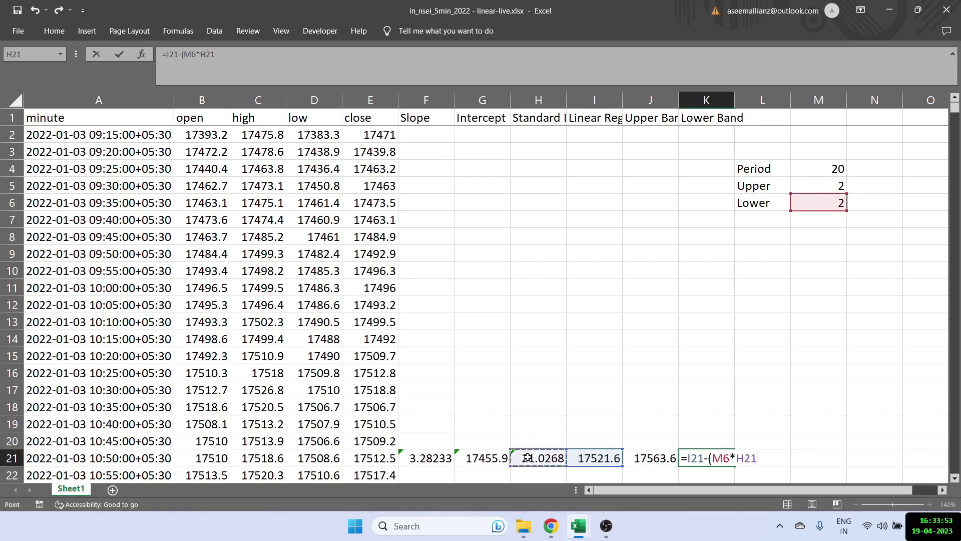
{"action": "left_click", "coordinate": [244, 79]}
{"action": "type", "text": ")"}
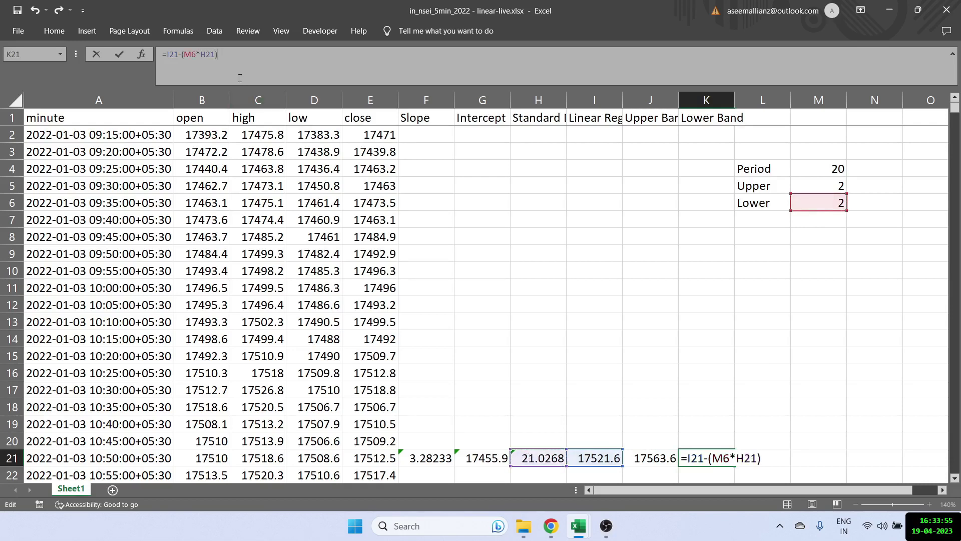
{"action": "key", "text": "F4"}
{"action": "key", "text": "Return"}
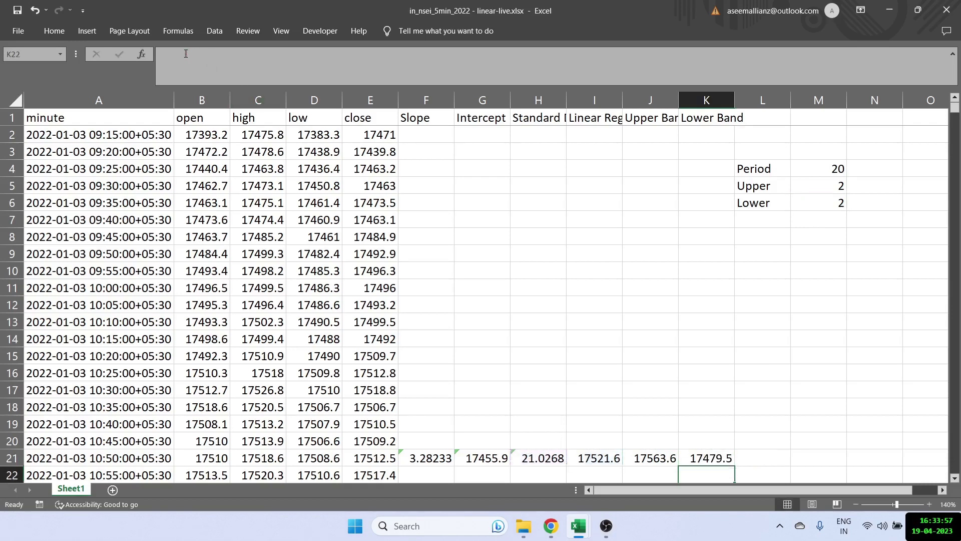
{"action": "key", "text": "Up"}
- Fill the F21:K21 formulas down all data rows
{"action": "scroll", "coordinate": [451, 341], "scroll_direction": "down", "scroll_amount": 1}
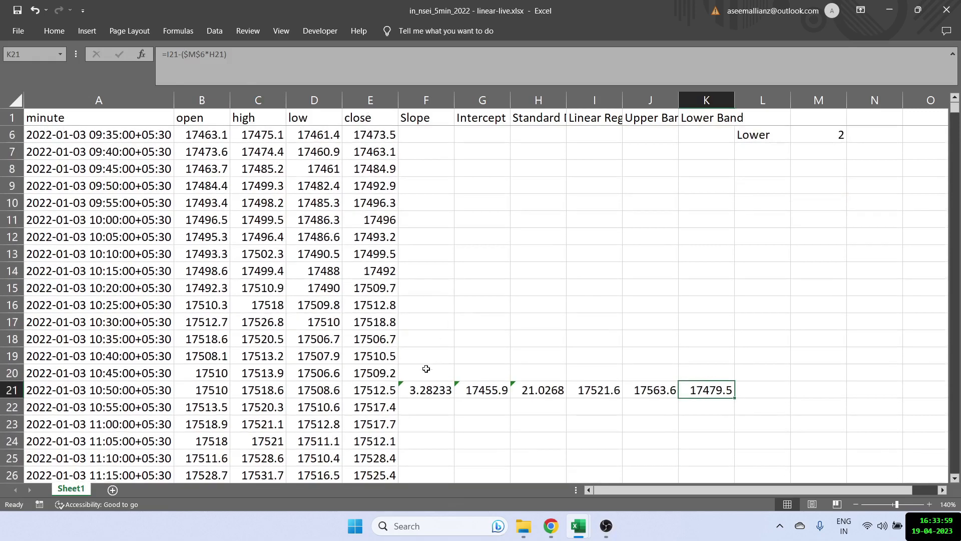
{"action": "left_click_drag", "start_coordinate": [426, 390], "coordinate": [710, 394]}
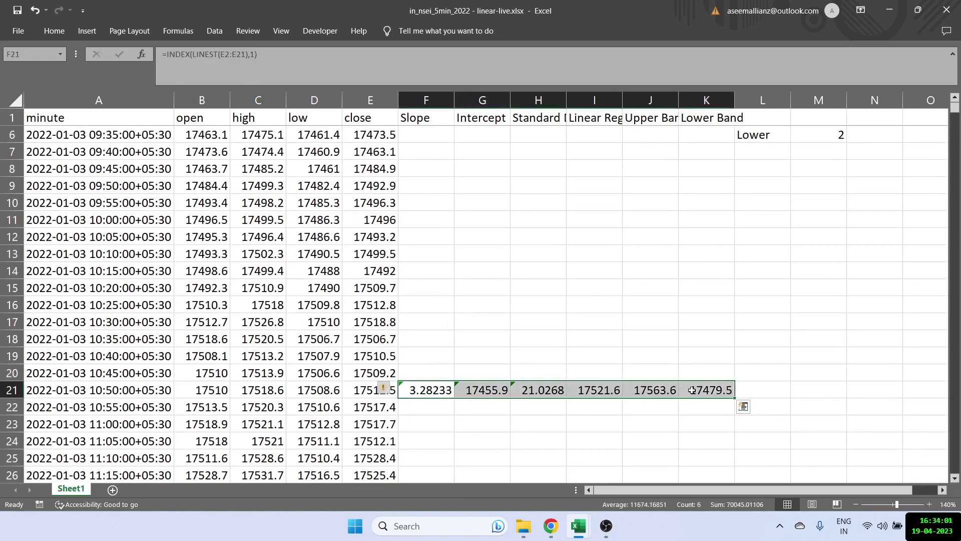
{"action": "double_click", "coordinate": [734, 398]}
- Spot-check the filled Linear Regression, Upper Band and Lower Band values
{"action": "left_click", "coordinate": [596, 390]}
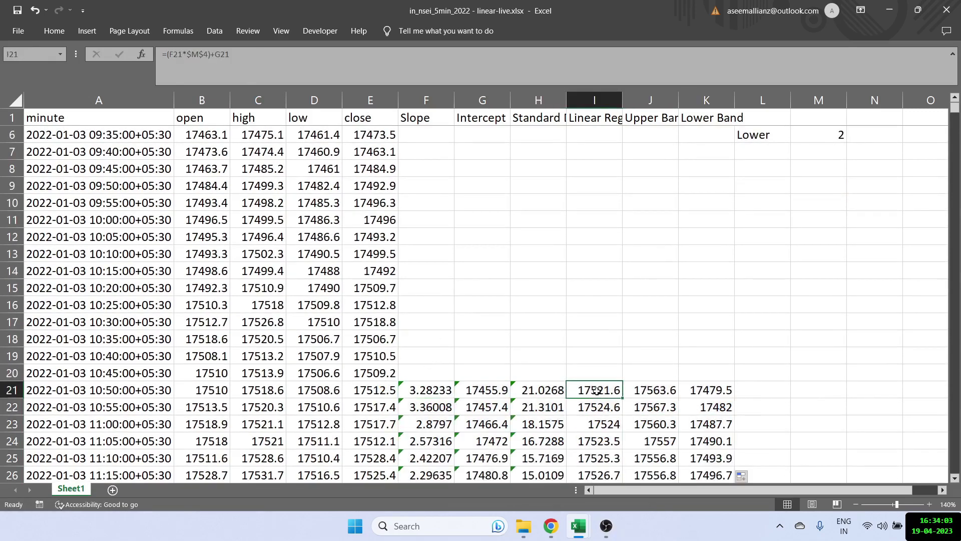
{"action": "scroll", "coordinate": [601, 380], "scroll_direction": "down", "scroll_amount": 1}
{"action": "left_click_drag", "start_coordinate": [600, 373], "coordinate": [601, 488]}
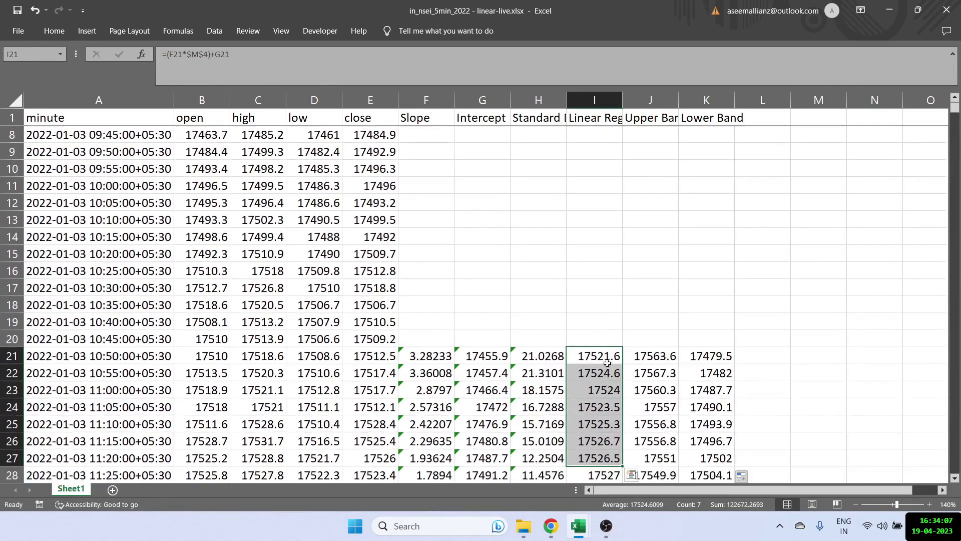
{"action": "left_click", "coordinate": [636, 356]}
{"action": "left_click_drag", "start_coordinate": [637, 370], "coordinate": [646, 456]}
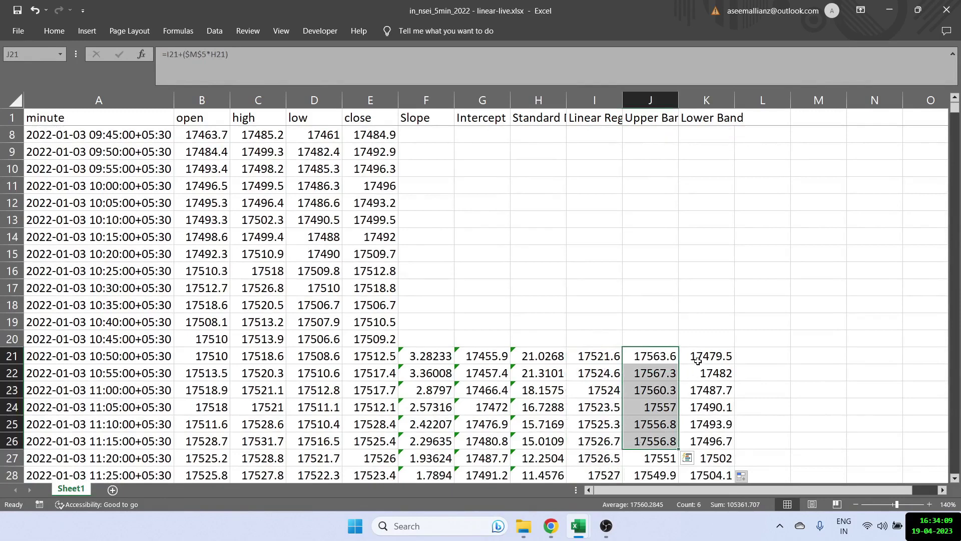
{"action": "left_click_drag", "start_coordinate": [696, 361], "coordinate": [701, 458]}
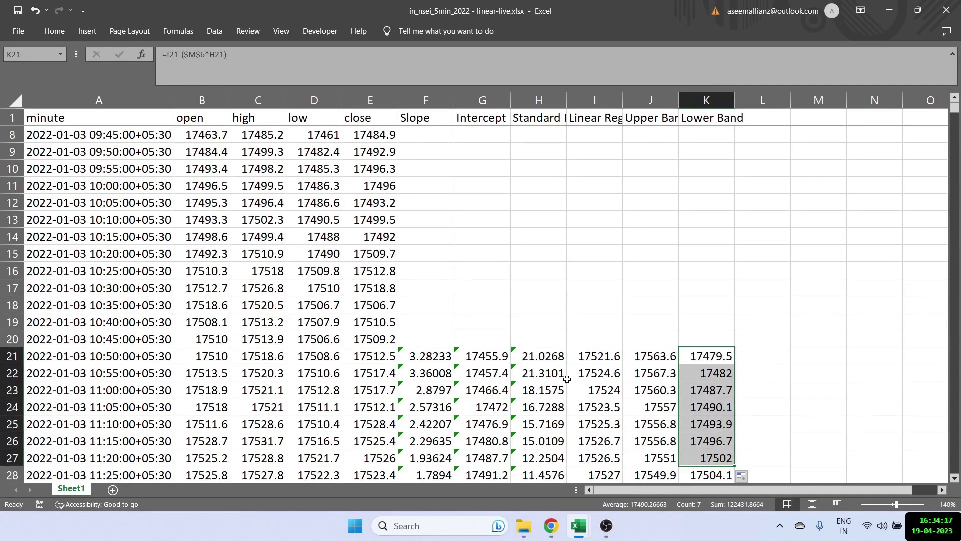
{"action": "scroll", "coordinate": [567, 379], "scroll_direction": "up", "scroll_amount": 2}
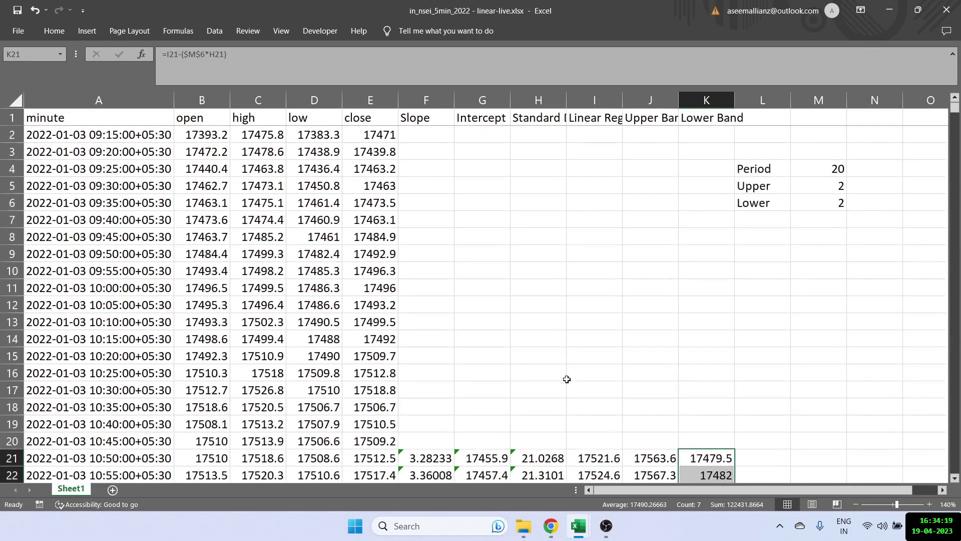
{"action": "scroll", "coordinate": [566, 379], "scroll_direction": "down", "scroll_amount": 2}
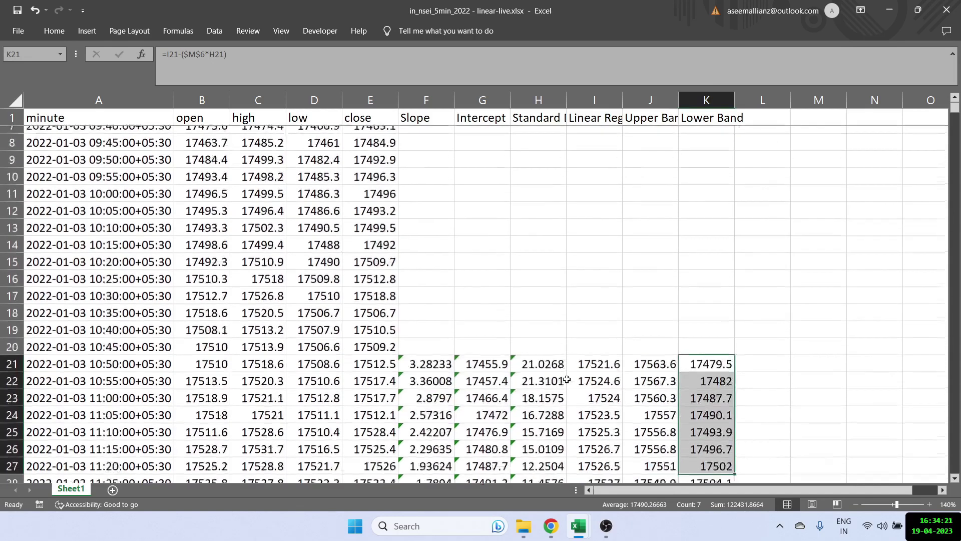